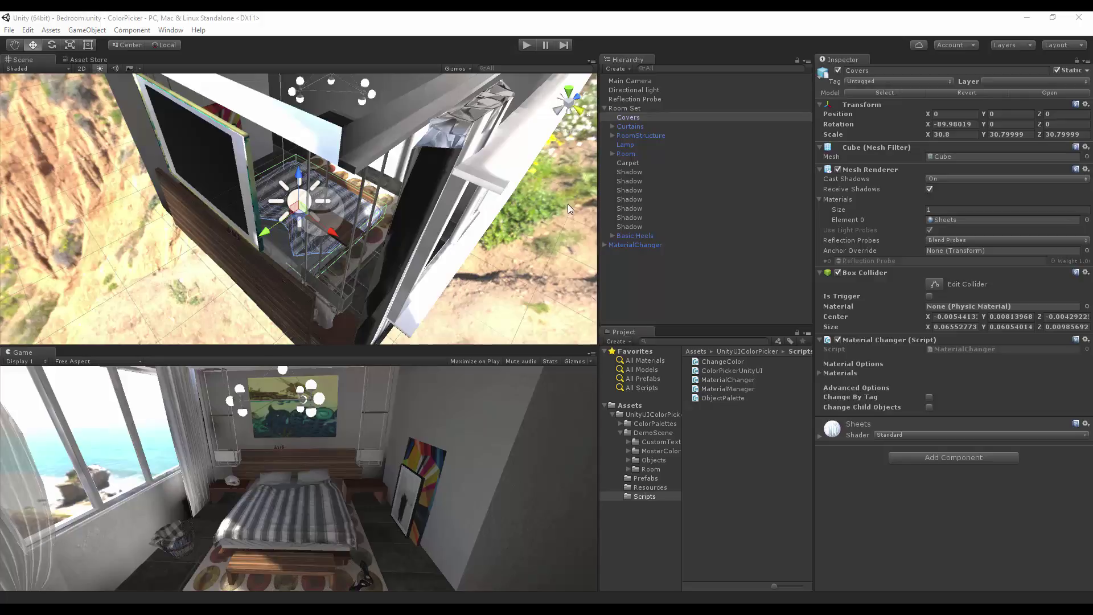
# - Test the bedroom in Play mode: bed covers Sheets2/Sheets3, new painting, grey wall, stone floor
pyautogui.click(525, 44)
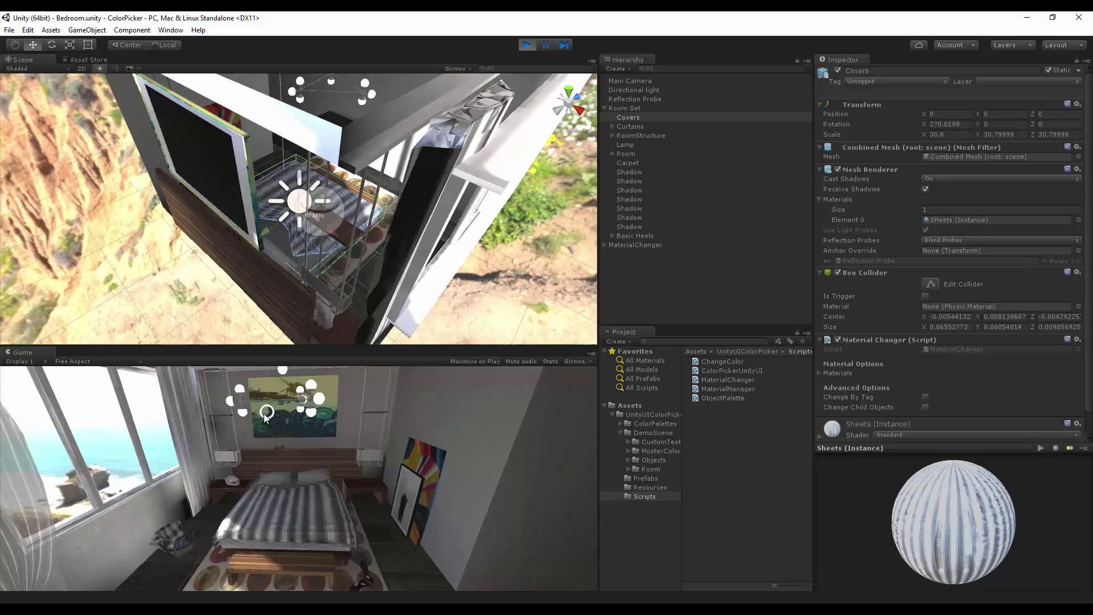
pyautogui.click(295, 497)
pyautogui.click(589, 445)
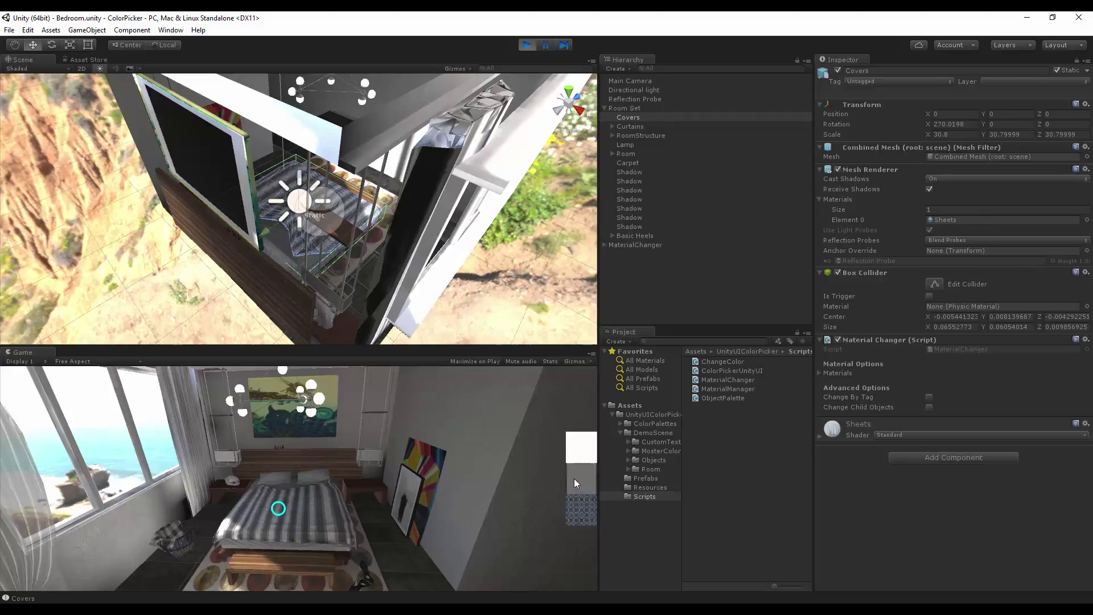
pyautogui.click(582, 508)
pyautogui.click(272, 407)
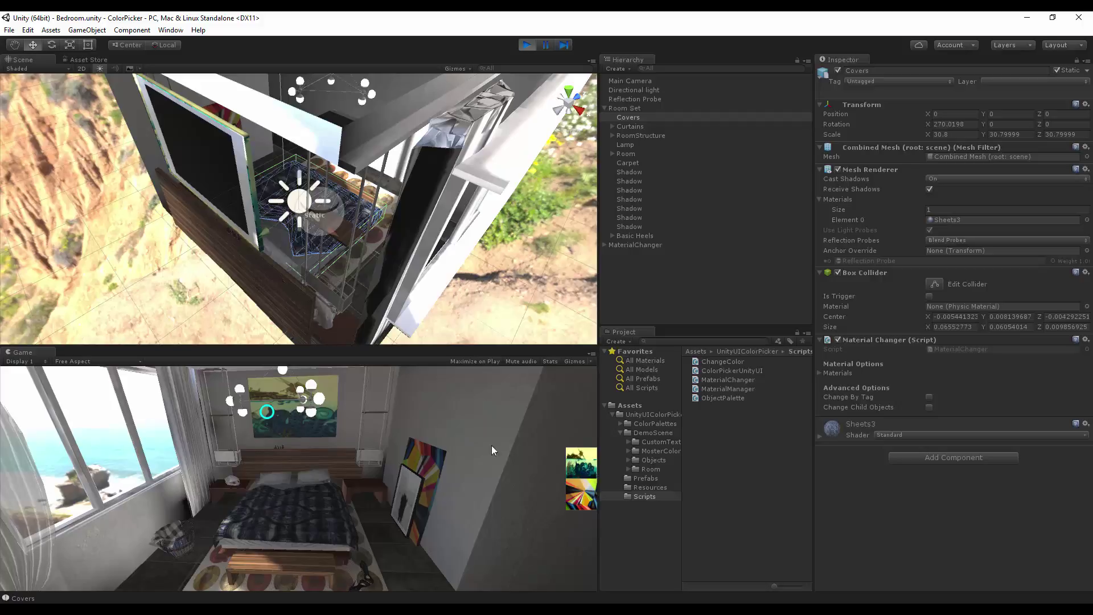
pyautogui.click(577, 478)
pyautogui.click(407, 558)
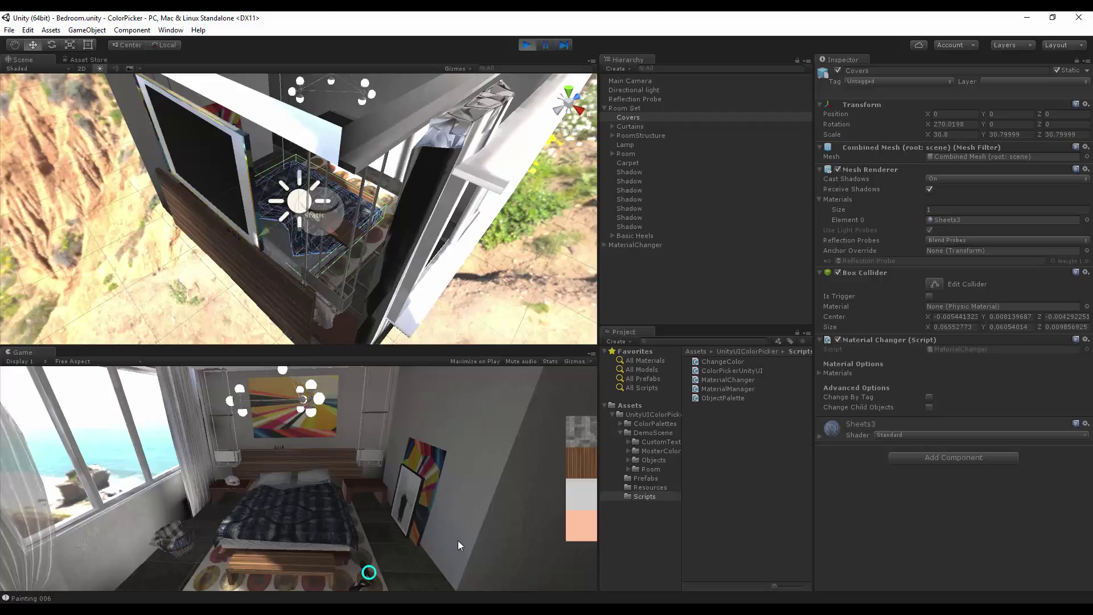
pyautogui.click(583, 511)
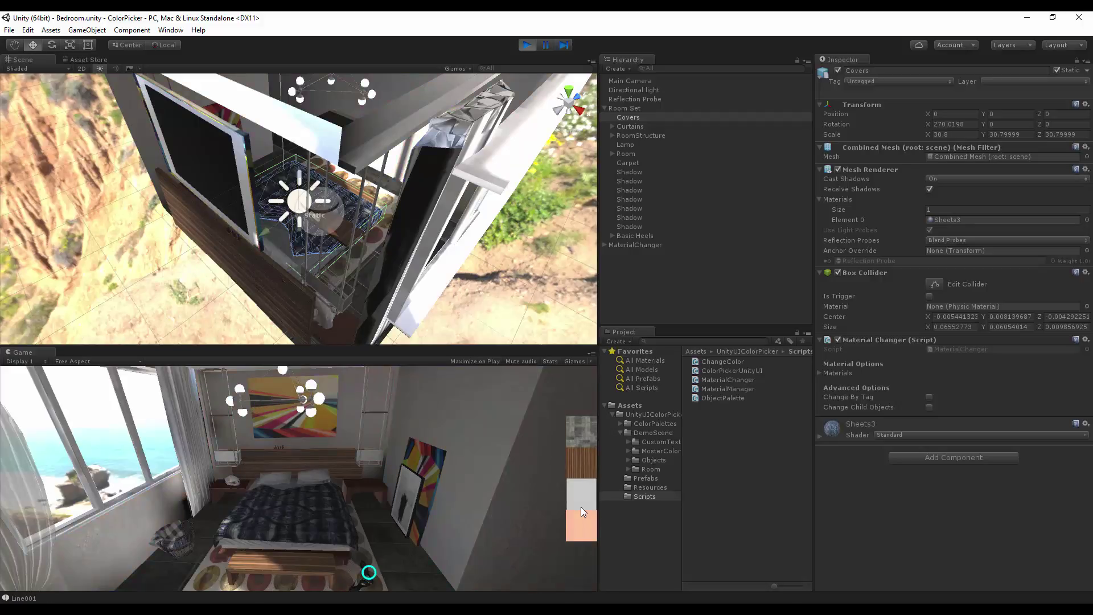
pyautogui.click(580, 436)
pyautogui.click(526, 46)
pyautogui.click(526, 46)
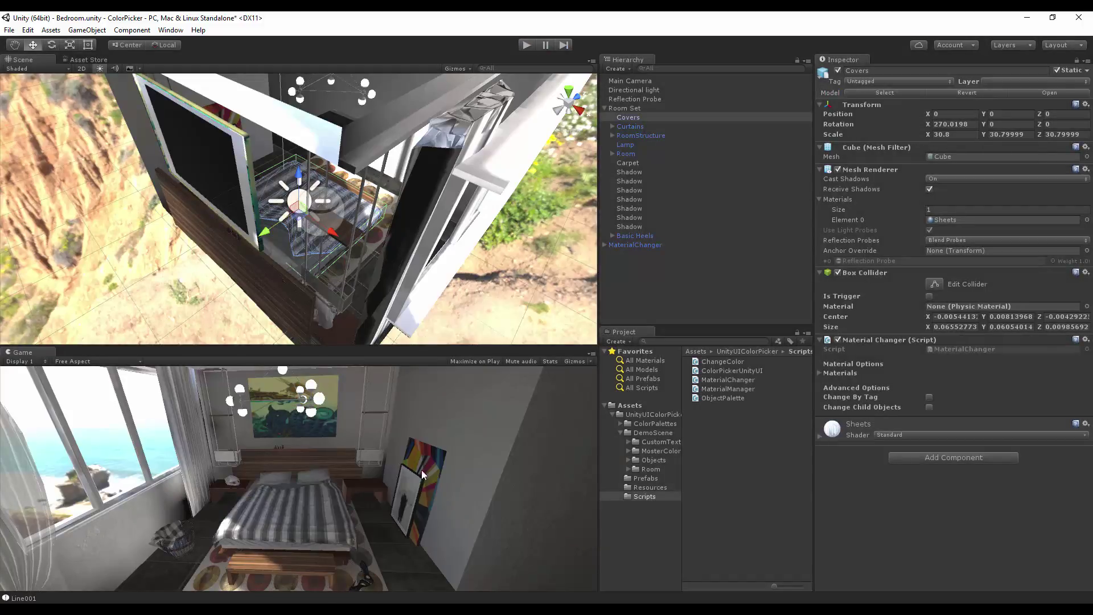
# - In Visual Studio, read the end of MaterialChanger.cs, then scroll through MaterialManager.cs
pyautogui.hotkey('alt', 'Tab')
pyautogui.scroll(-20, 610, 212)
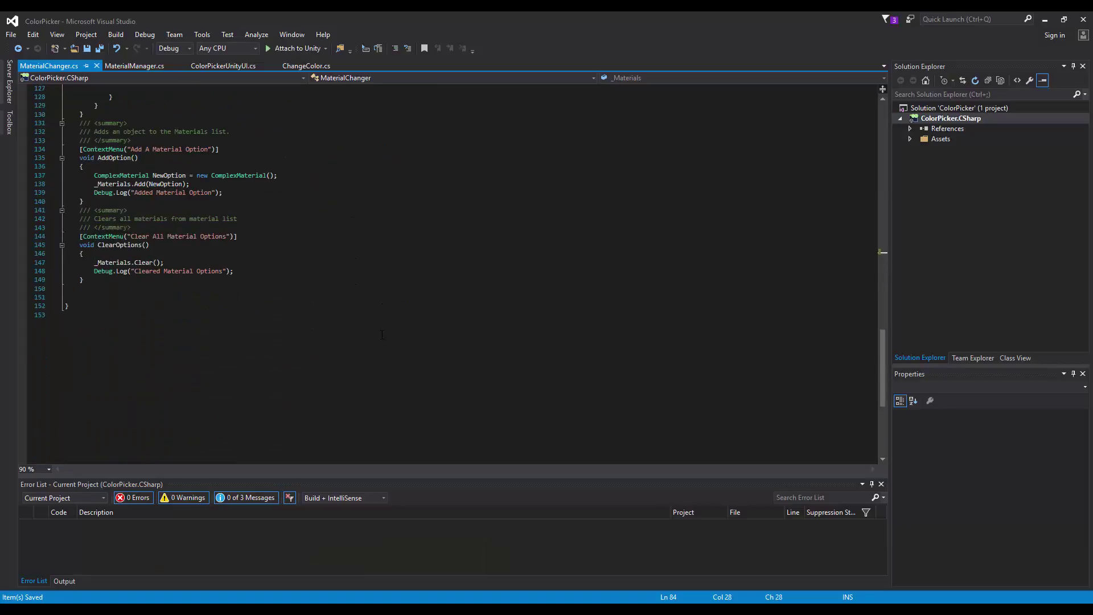
pyautogui.scroll(5, 611, 212)
pyautogui.click(134, 65)
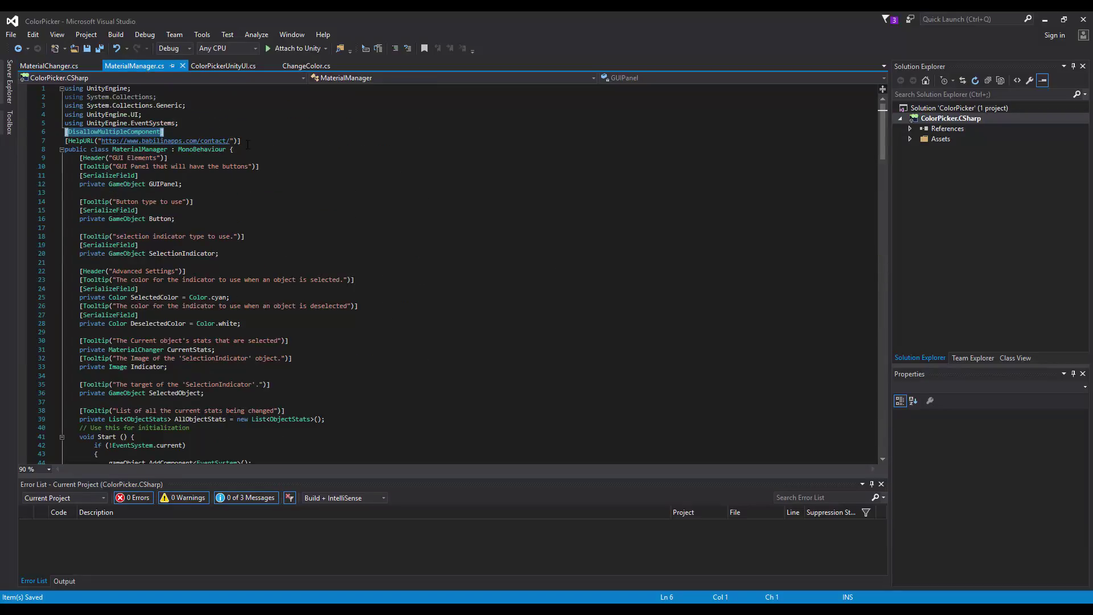
pyautogui.scroll(-20, 316, 209)
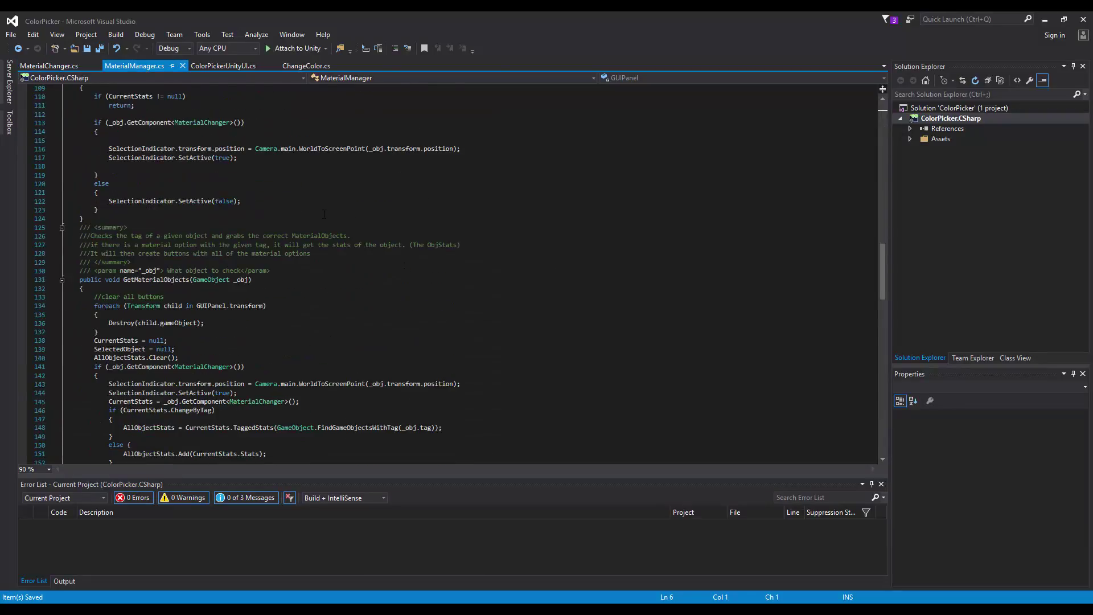
pyautogui.scroll(-10, 332, 213)
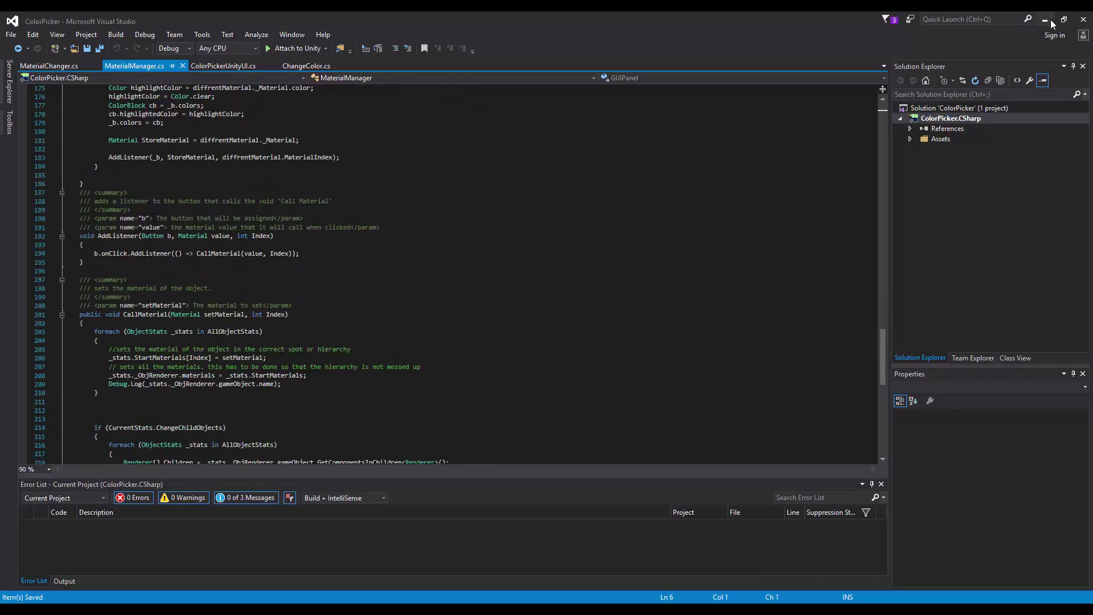
# - Save the bedroom scene, open DemoScene's Demo scene, select Items and list the Prefabs folder
pyautogui.hotkey('alt', 'Tab')
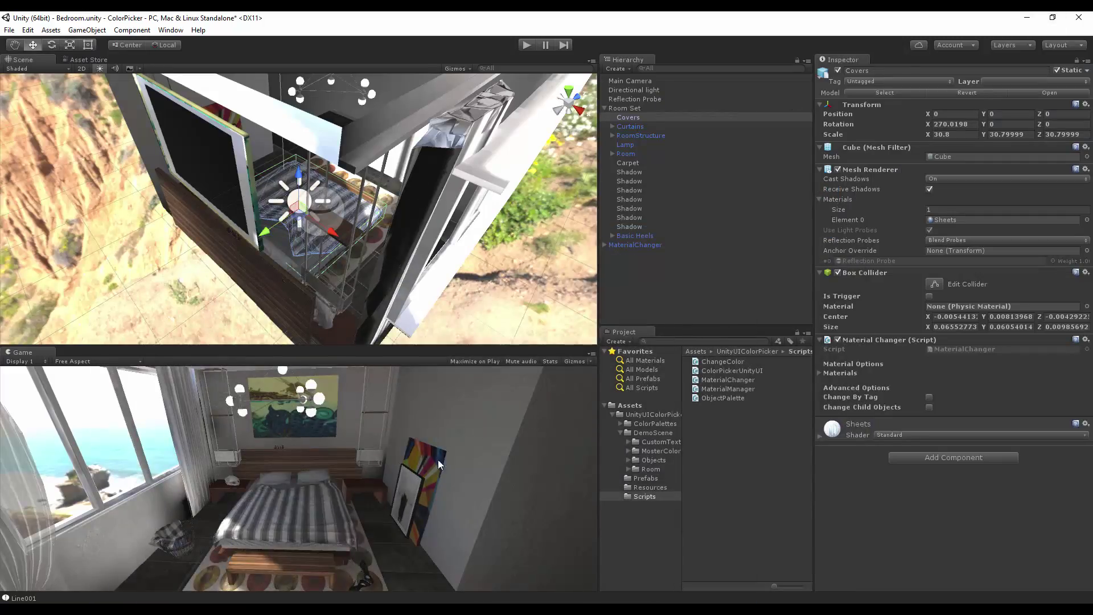
pyautogui.click(647, 434)
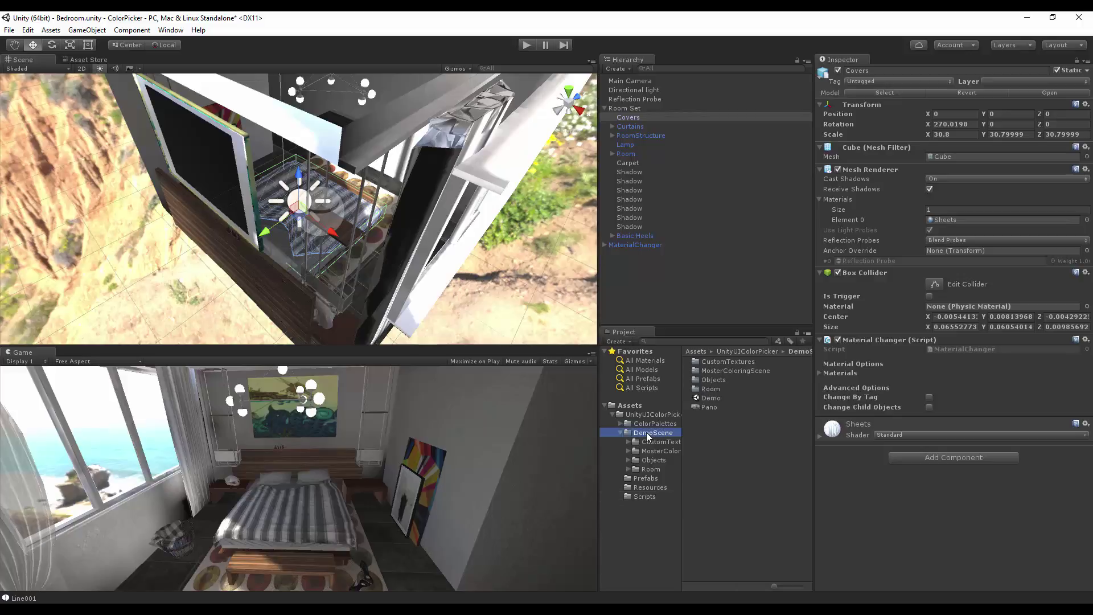
pyautogui.doubleClick(708, 398)
pyautogui.click(548, 336)
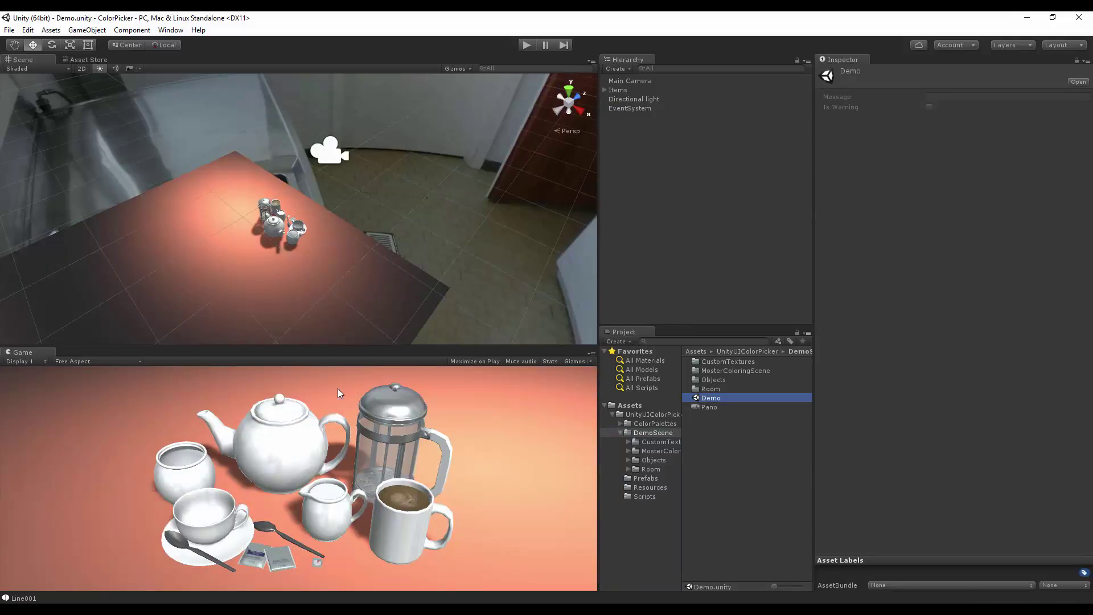
pyautogui.click(615, 90)
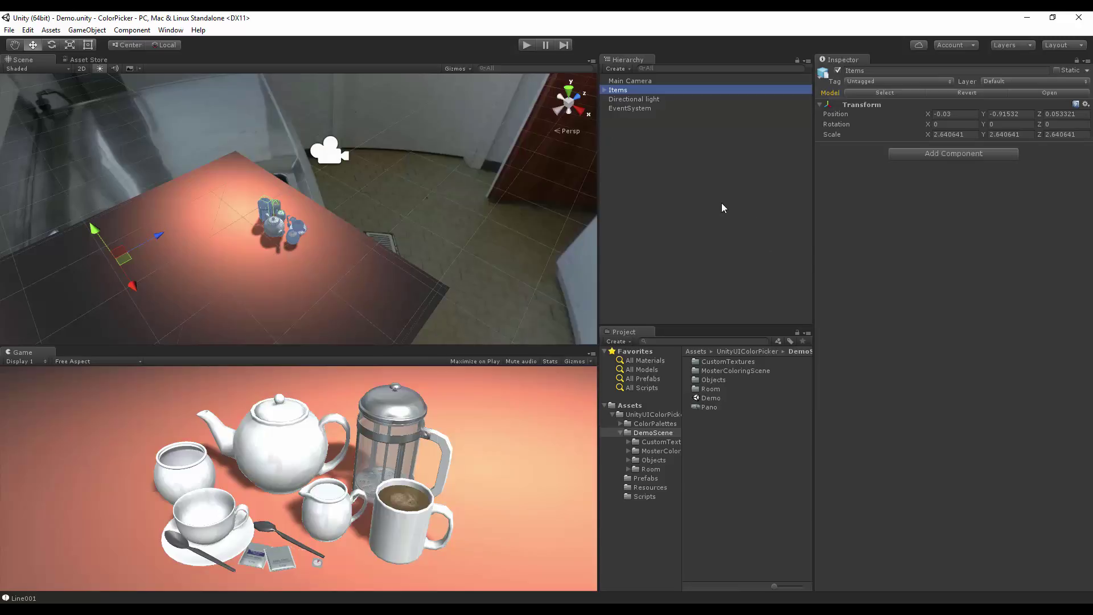
pyautogui.click(649, 478)
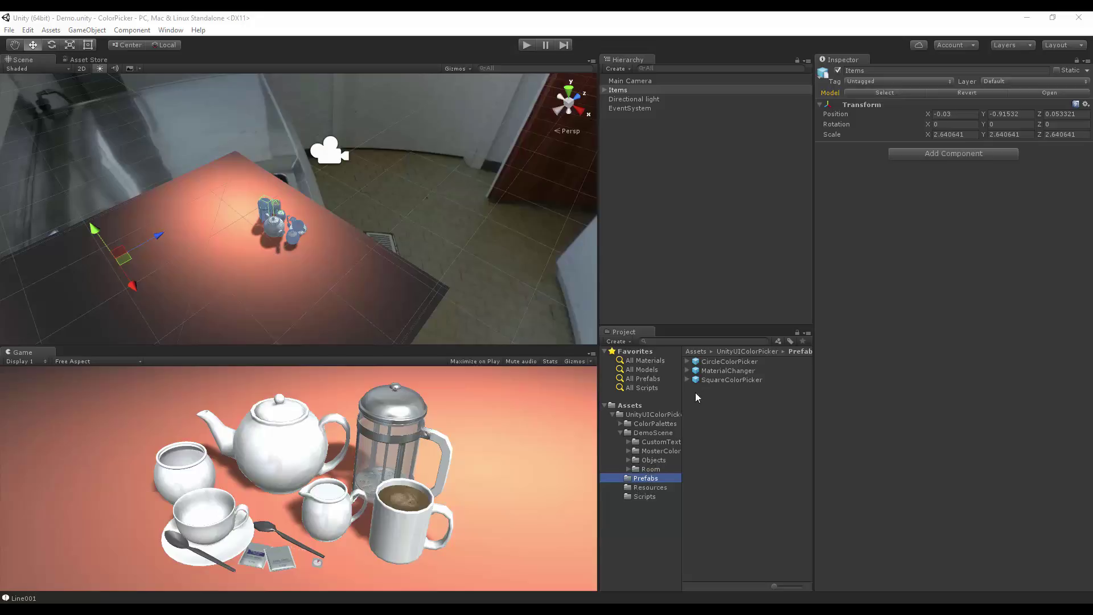
# - Add the MaterialChanger prefab, set Selected Color to blue, and briefly preview the SelectionIndicator ring
pyautogui.moveTo(728, 370); pyautogui.dragTo(713, 256)
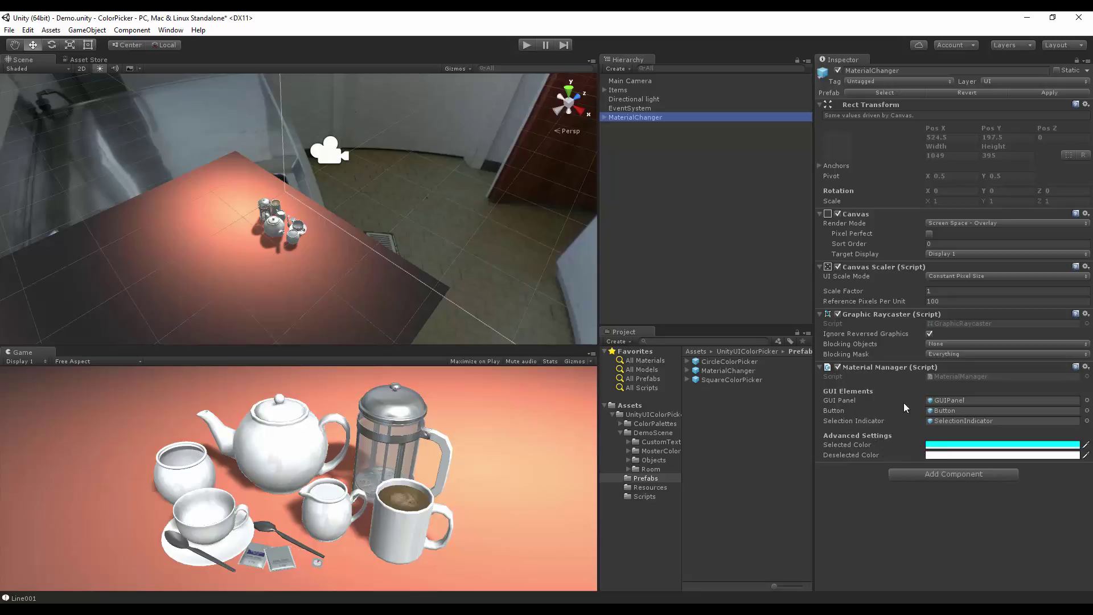
pyautogui.click(938, 447)
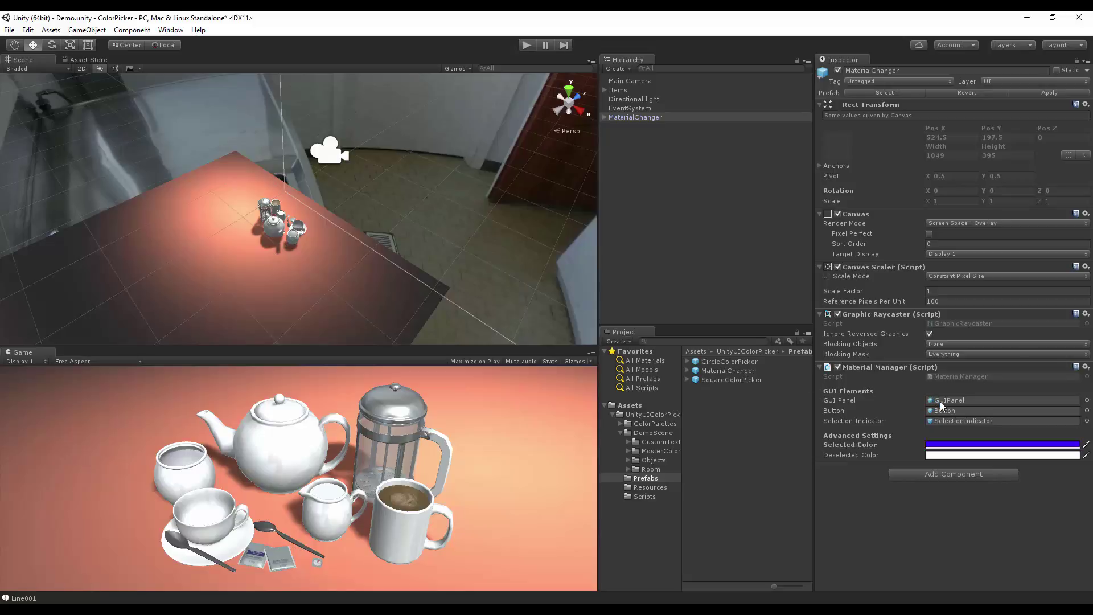
pyautogui.click(605, 118)
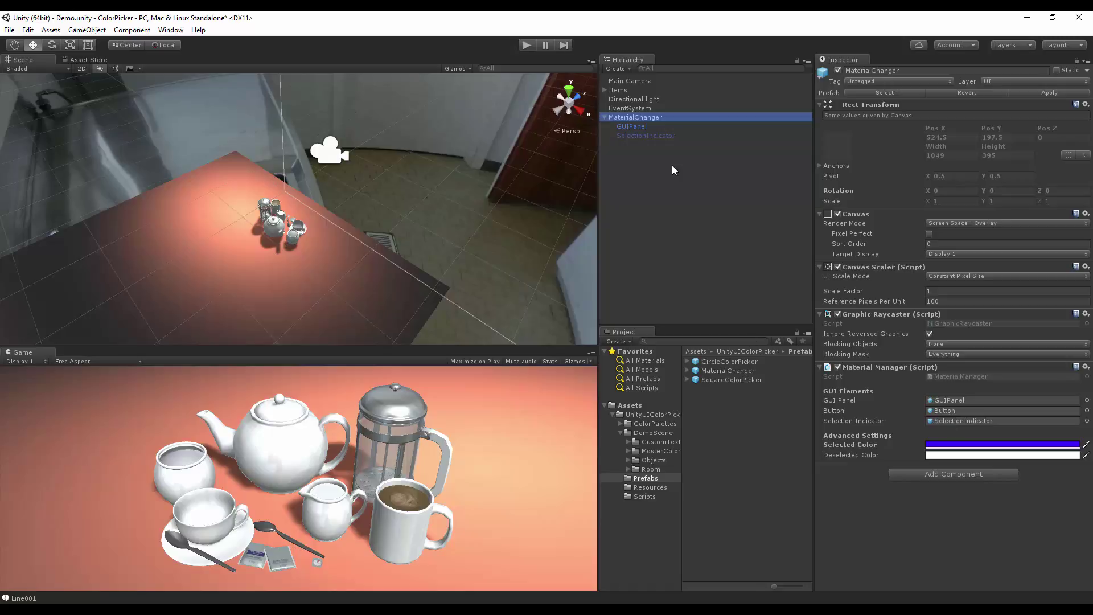
pyautogui.click(654, 136)
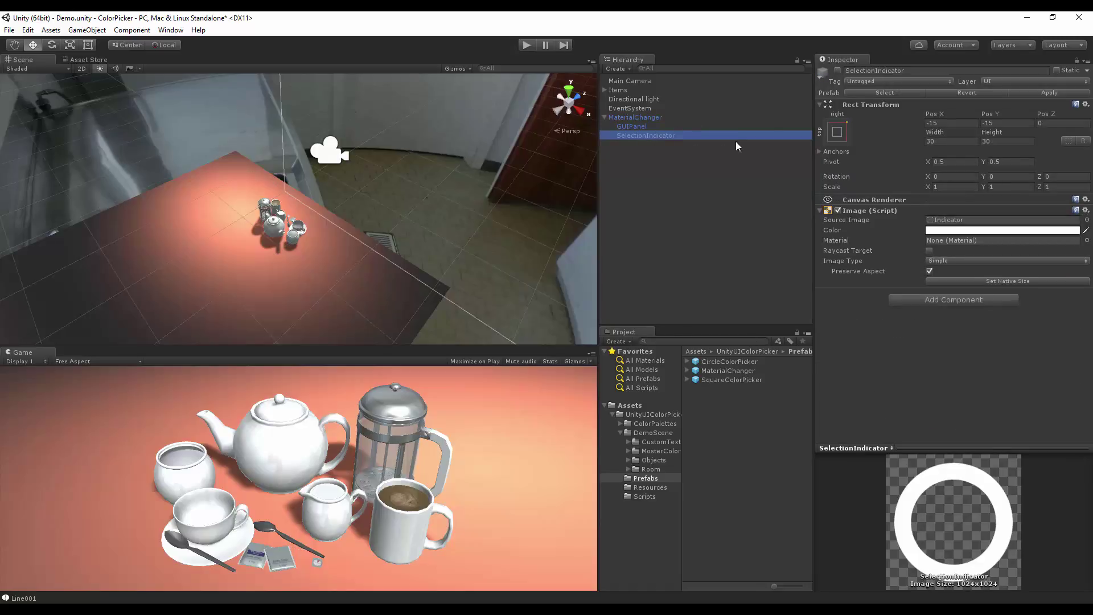
pyautogui.click(838, 70)
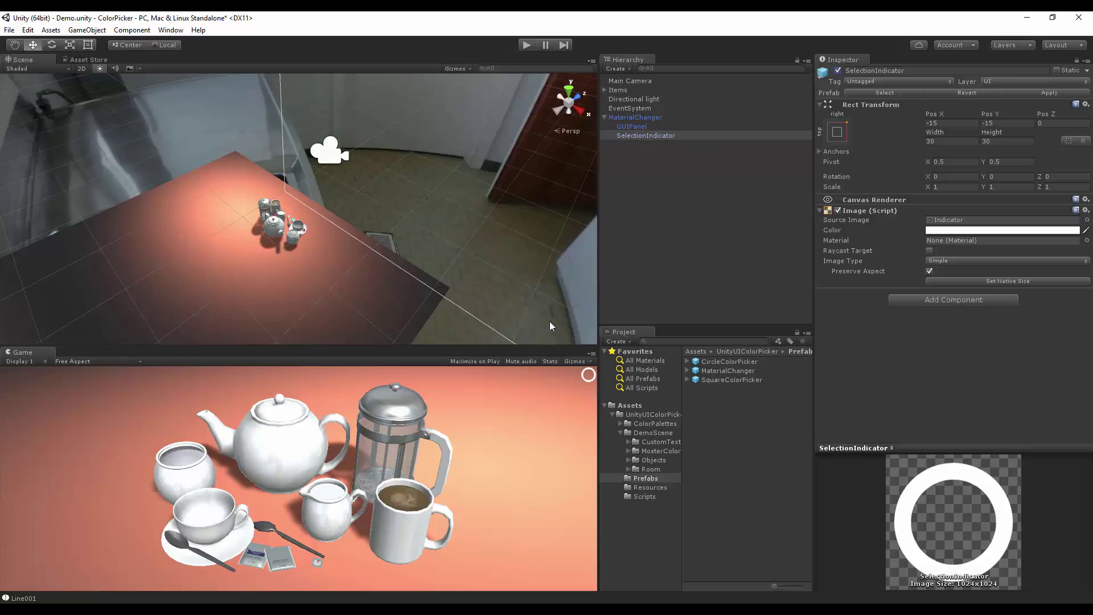
pyautogui.click(838, 70)
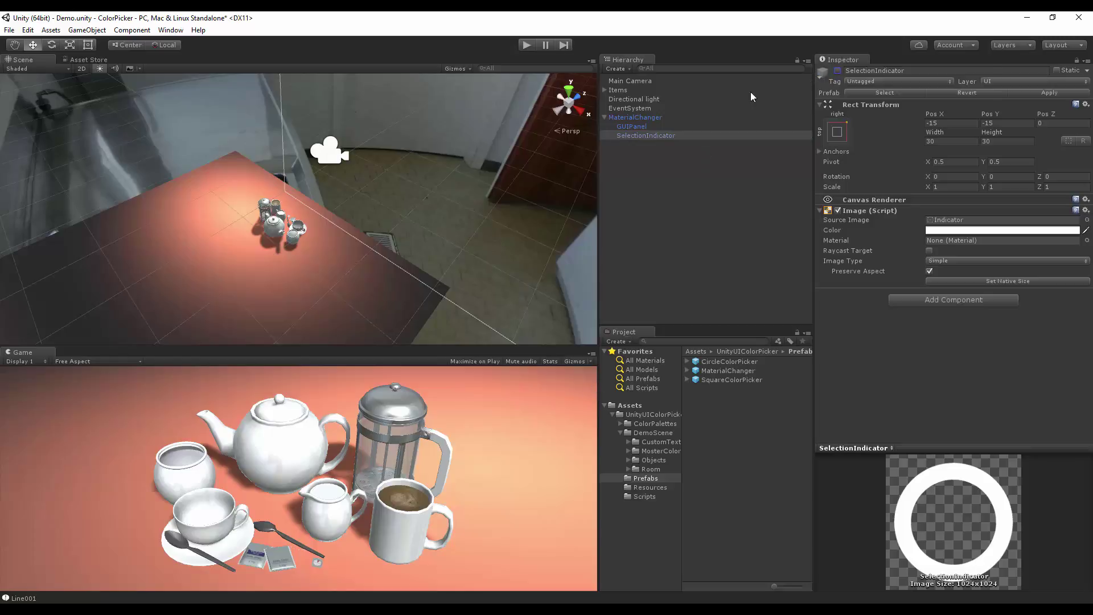
pyautogui.click(624, 117)
# - Expand Items and look through the tableware objects, ending on the Milk-Jug
pyautogui.click(605, 118)
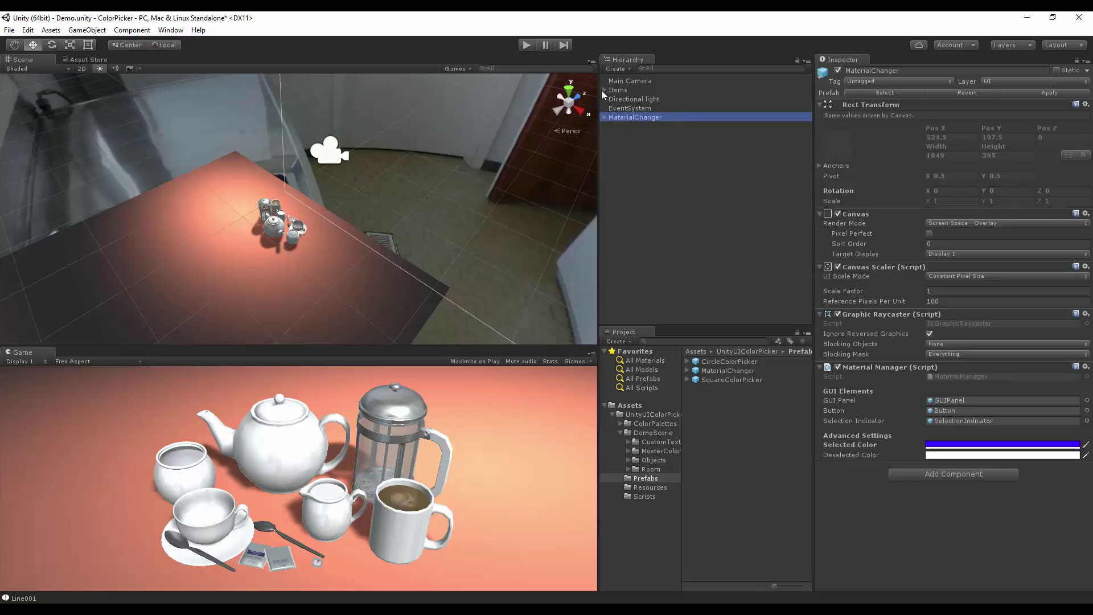
pyautogui.click(605, 90)
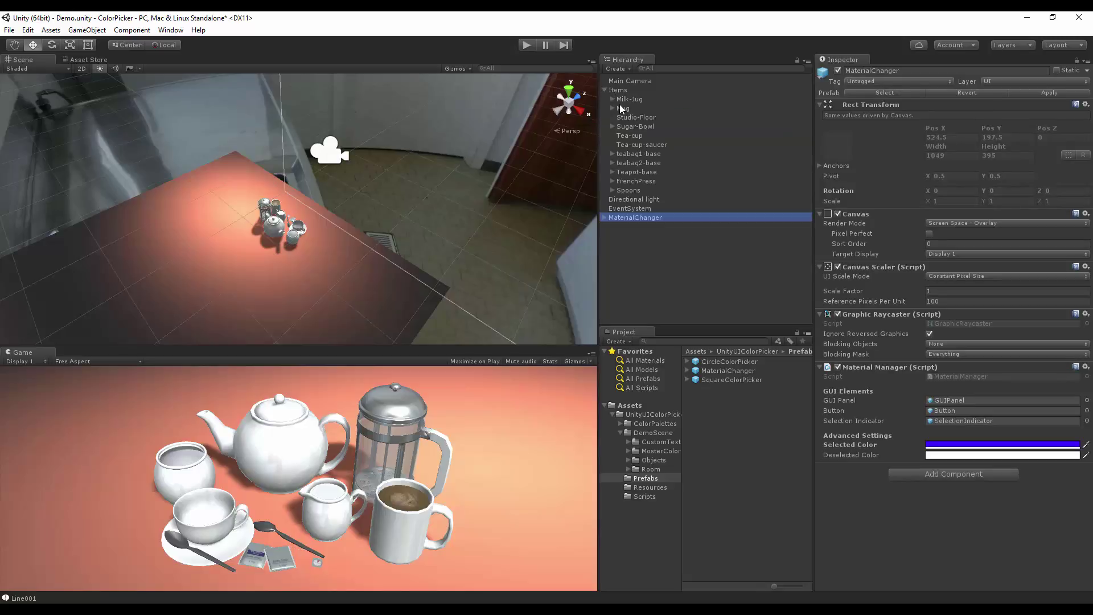
pyautogui.click(627, 100)
pyautogui.click(625, 108)
pyautogui.click(627, 117)
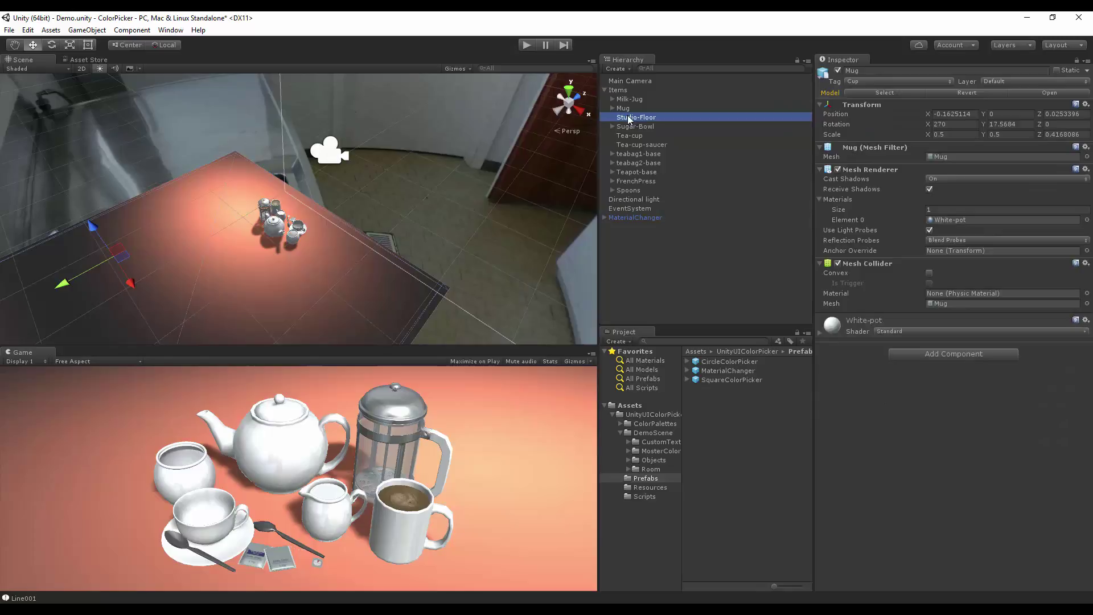
pyautogui.click(628, 127)
pyautogui.click(629, 135)
pyautogui.click(630, 153)
pyautogui.click(632, 171)
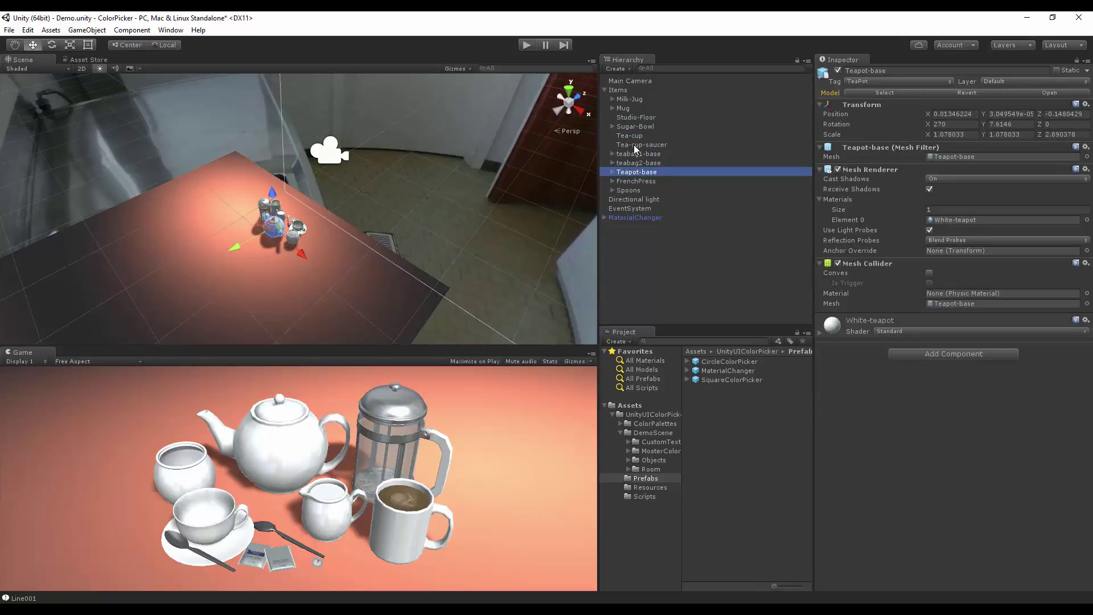
pyautogui.click(630, 99)
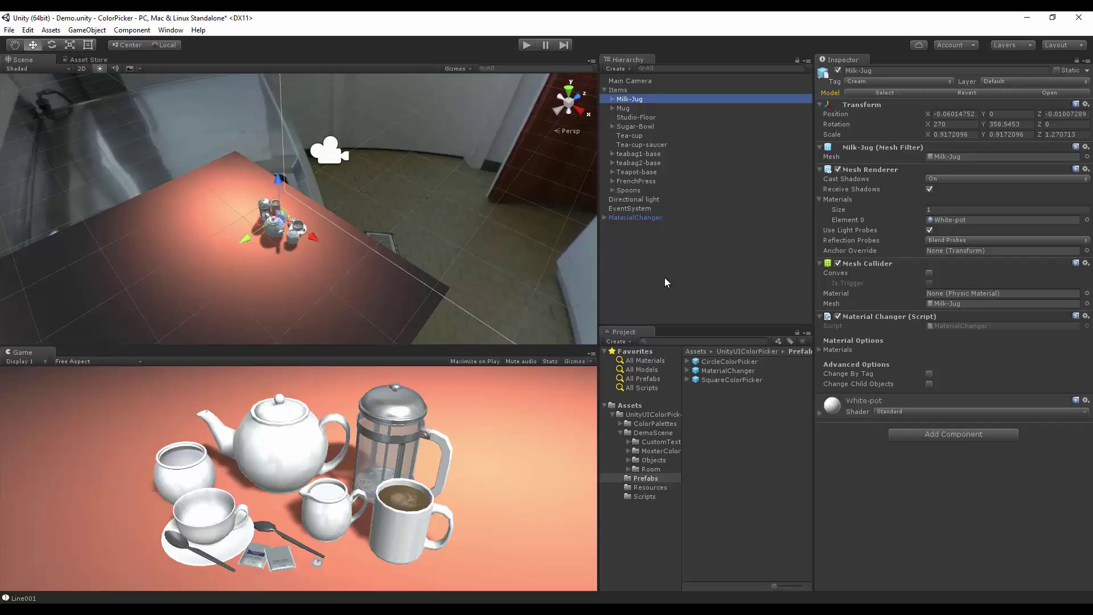
# - Add Material Change Options to the Milk-Jug and dismiss the already-added warning
pyautogui.click(639, 497)
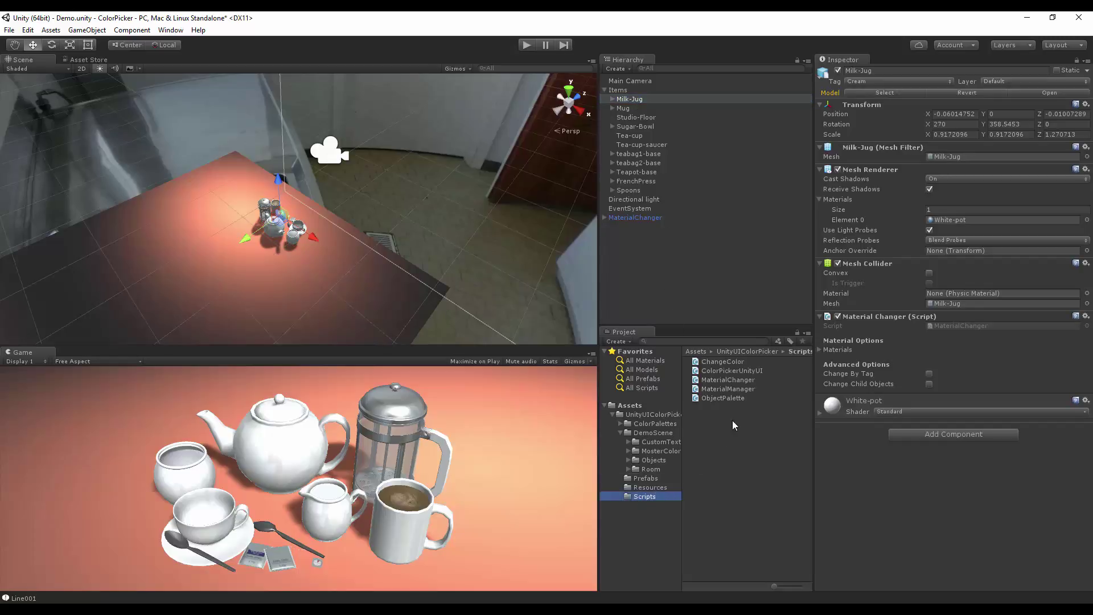
pyautogui.click(131, 32)
pyautogui.moveTo(208, 220)
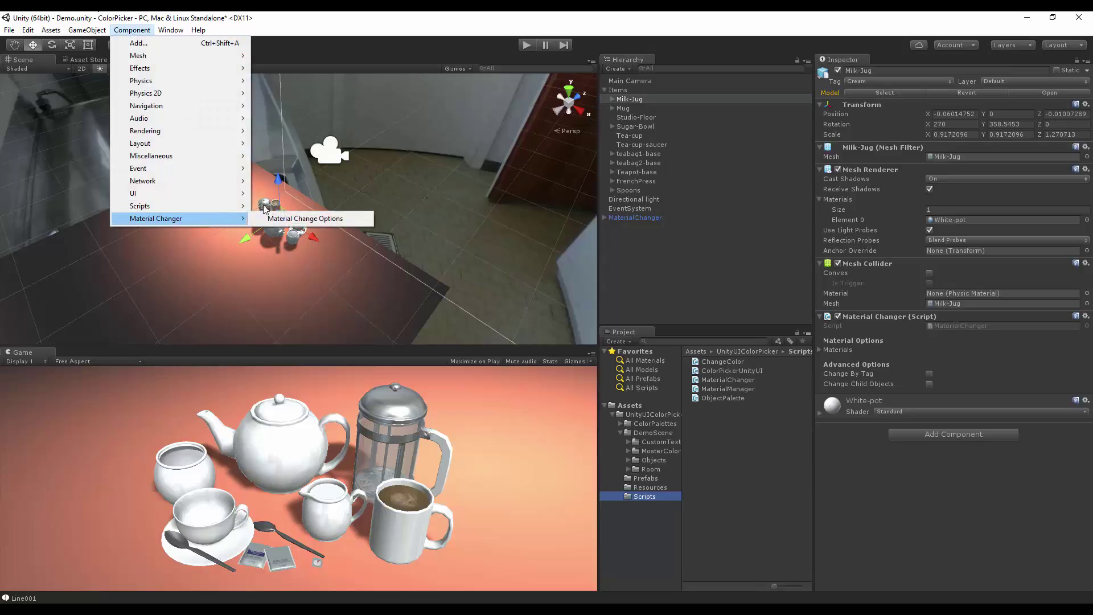
pyautogui.click(291, 219)
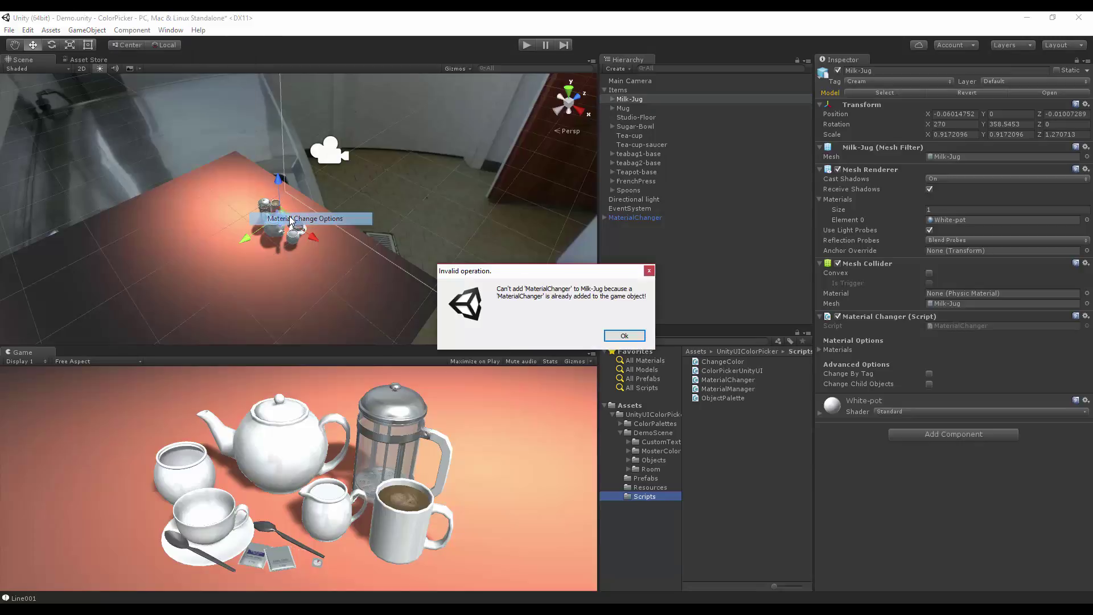
pyautogui.click(624, 335)
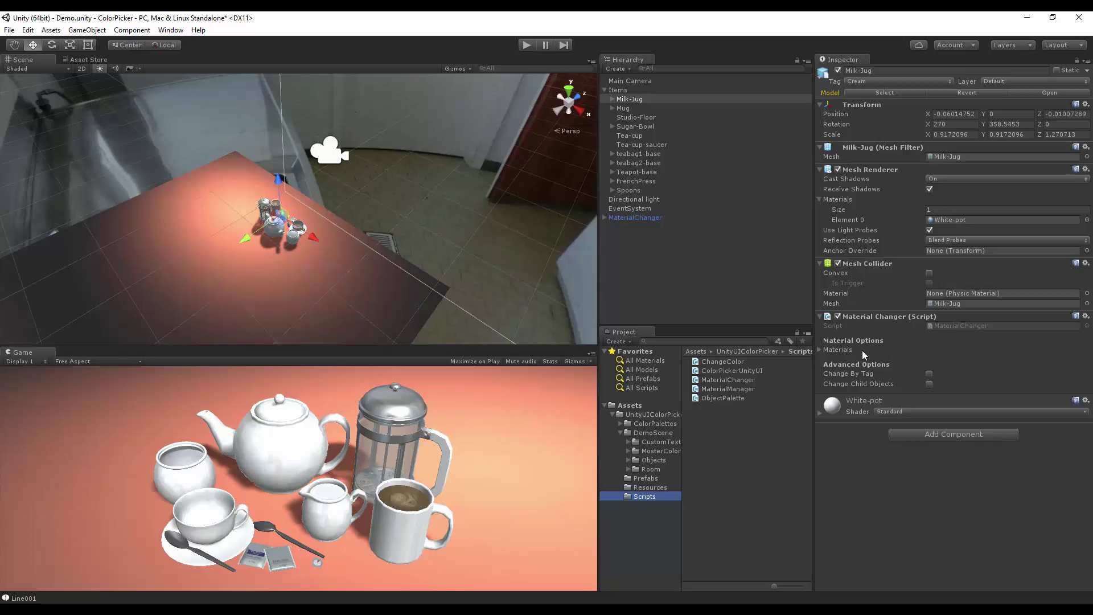
# - Set the Milk-Jug's Materials size to 0 to clear its options
pyautogui.click(820, 350)
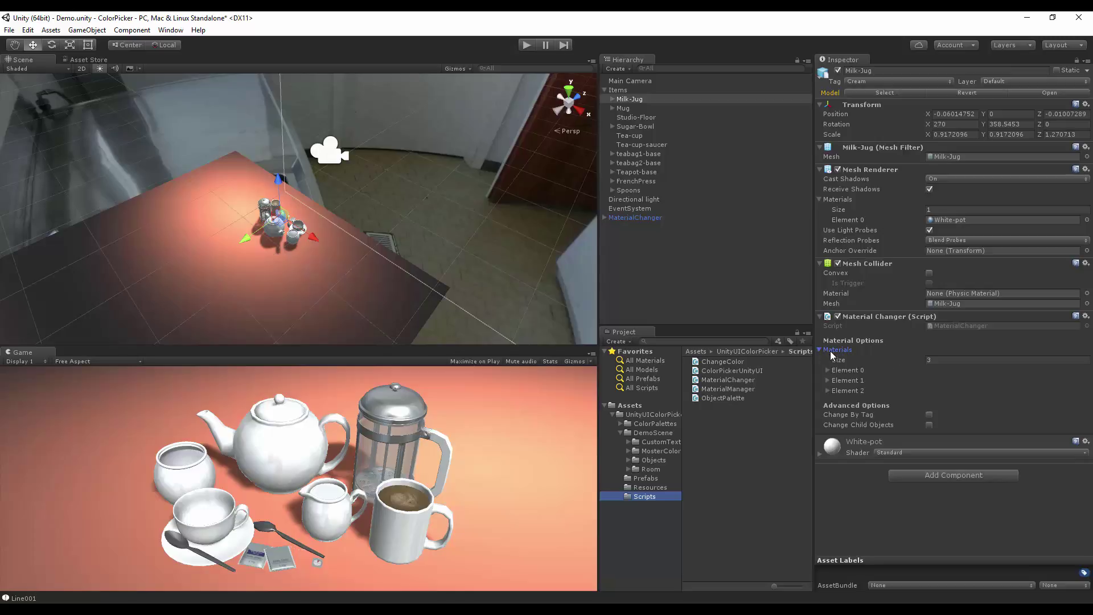
pyautogui.click(945, 358)
pyautogui.write('0')
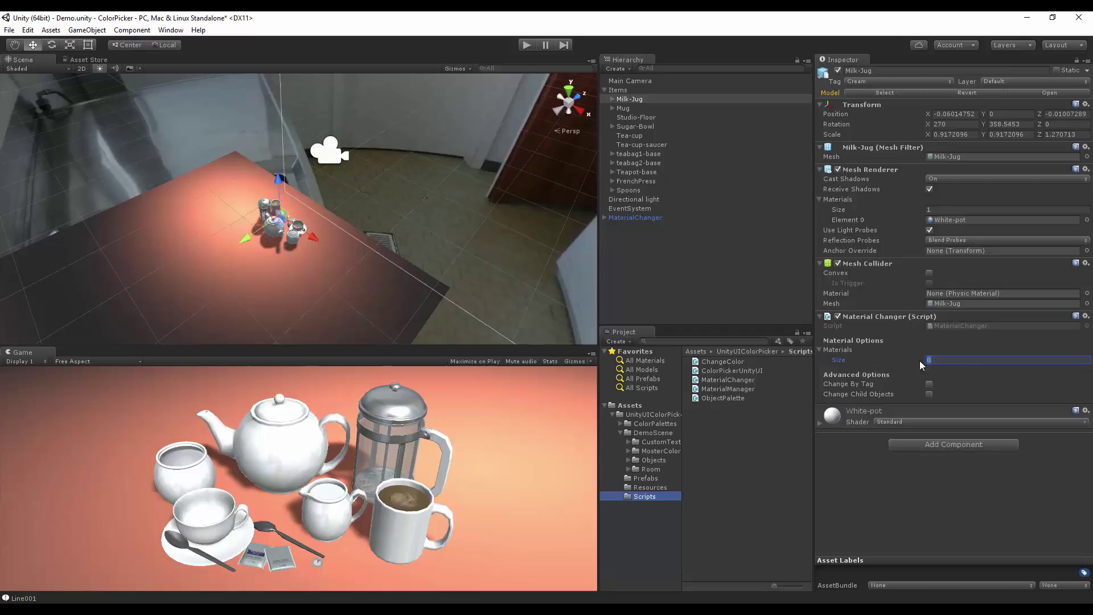
# - Add a material option and set the Materials list to 3 slots, expanding Element 0
pyautogui.click(1086, 317)
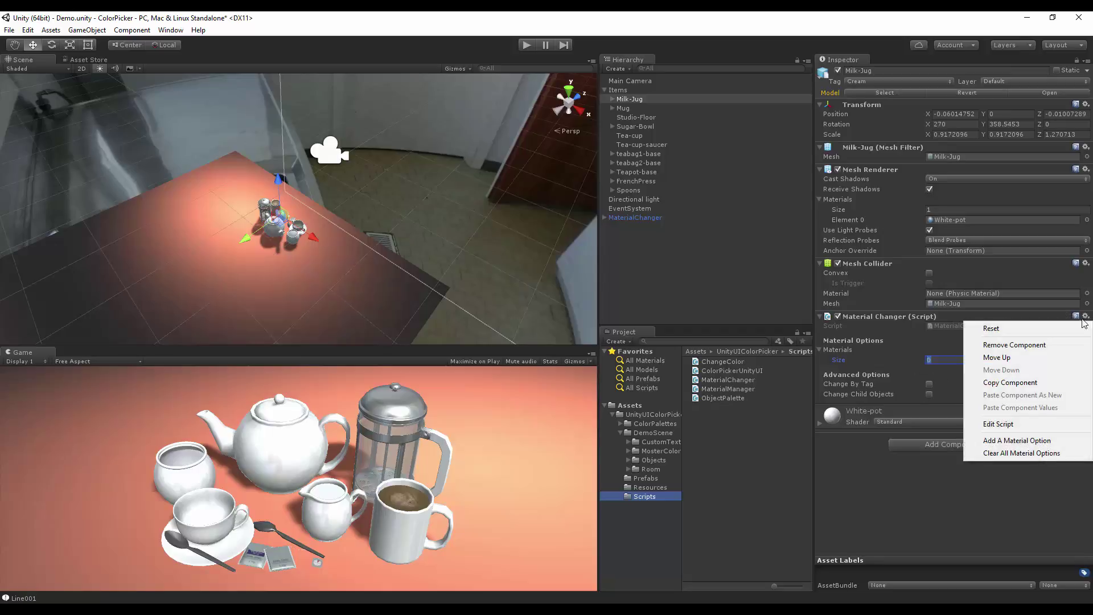
pyautogui.click(1012, 442)
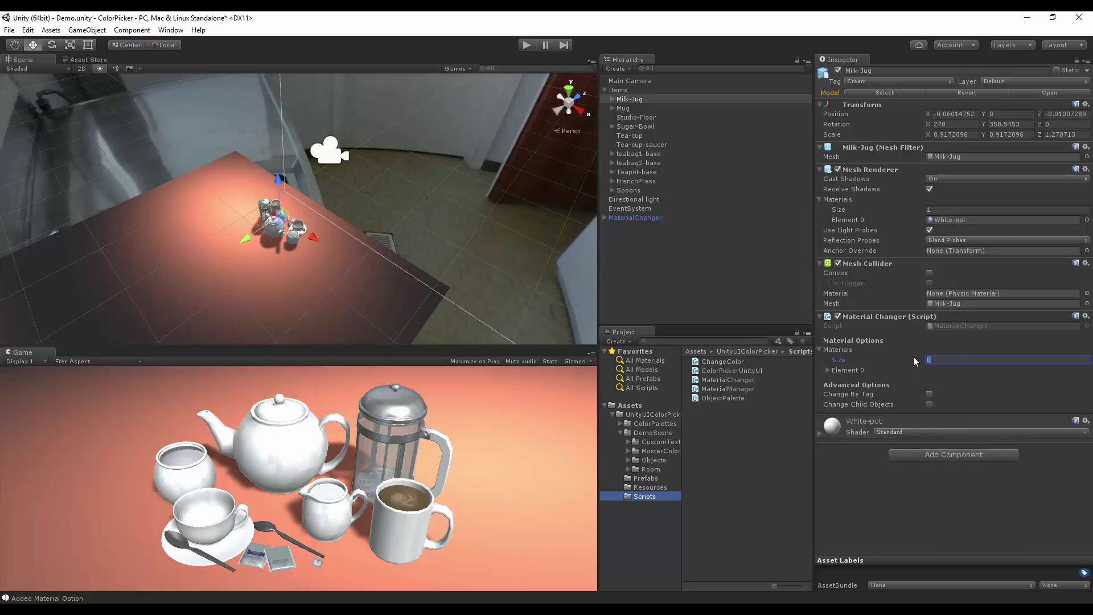
pyautogui.write('3')
pyautogui.press('Return')
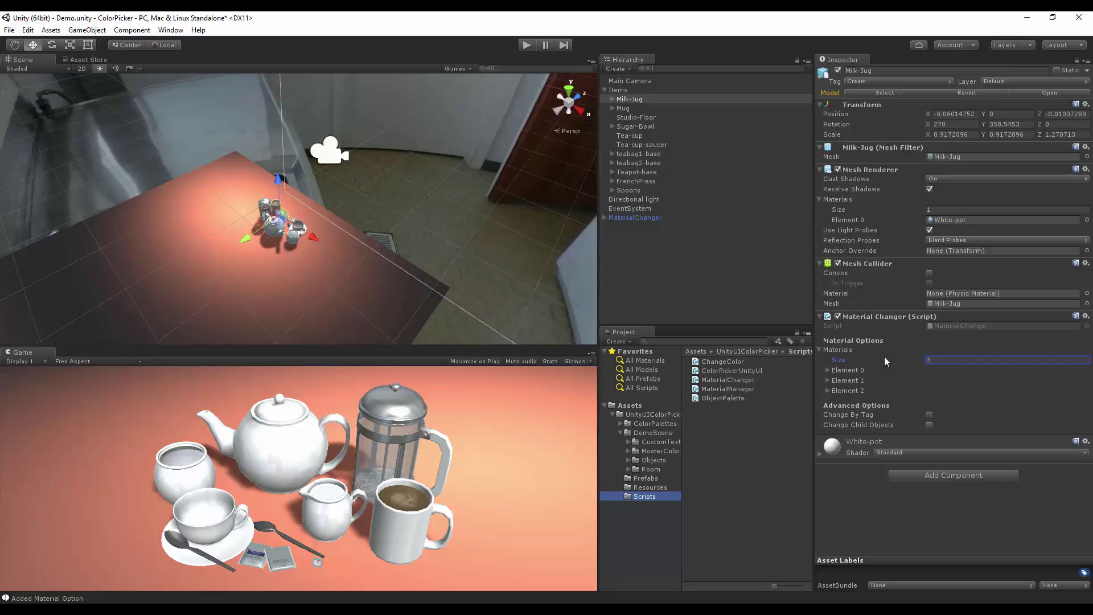
pyautogui.click(830, 371)
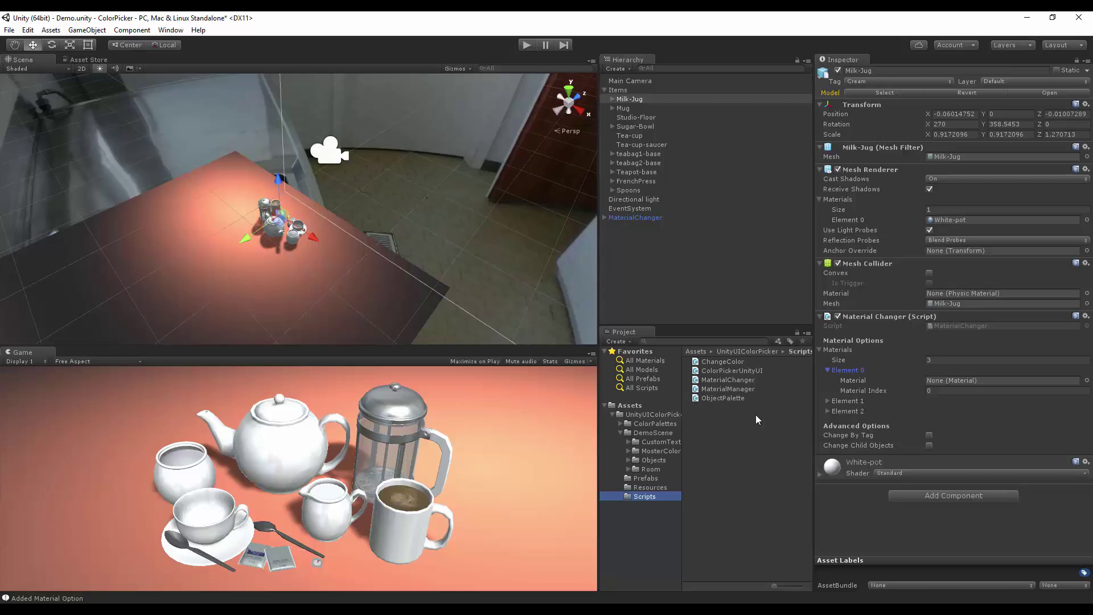
# - Open DemoScene/CustomTextures/Material and drag Pat1, Pat2, Pat3 into the Milk-Jug's three slots
pyautogui.click(828, 401)
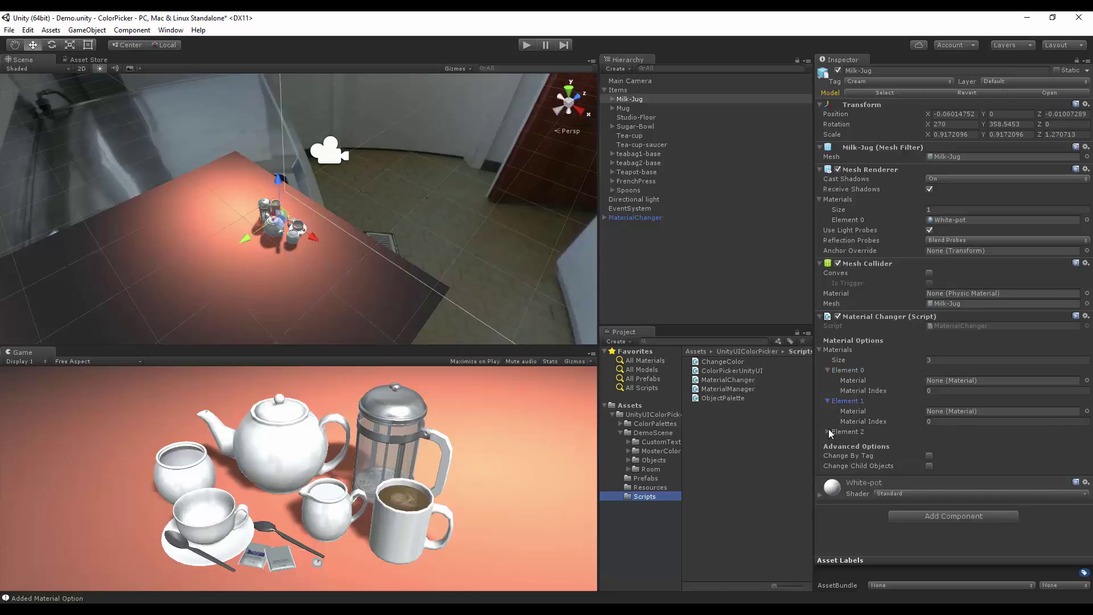
pyautogui.click(829, 433)
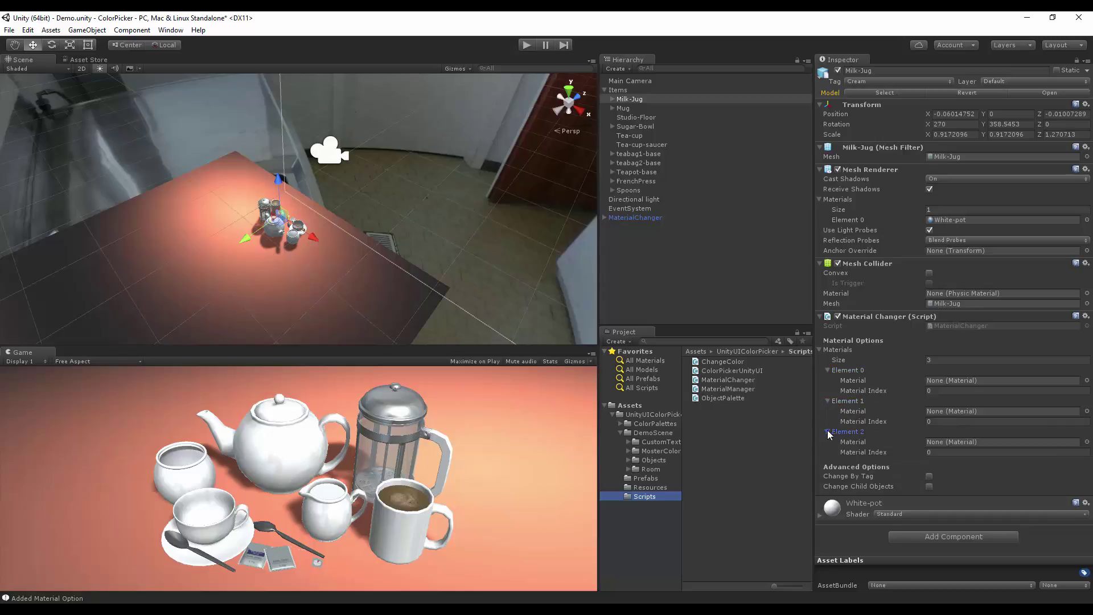
pyautogui.click(665, 432)
pyautogui.click(671, 442)
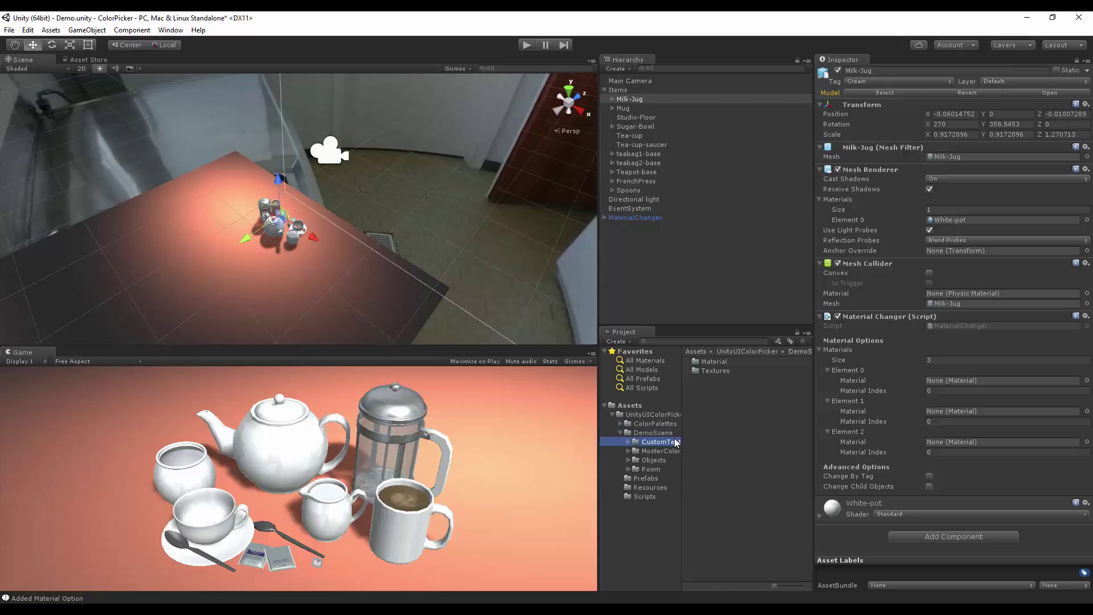
pyautogui.click(629, 442)
pyautogui.click(651, 454)
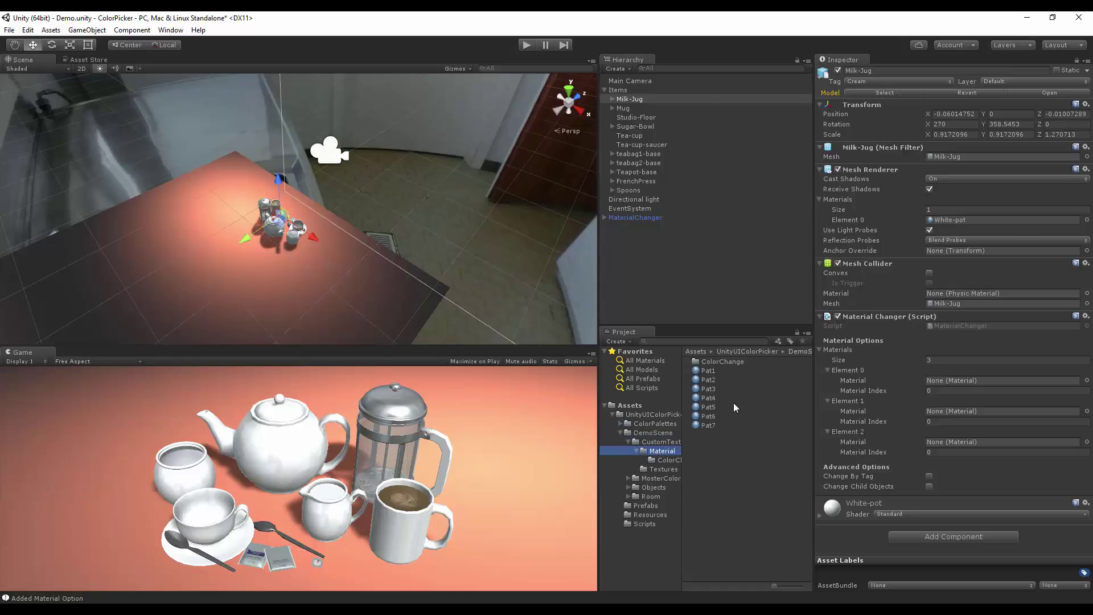
pyautogui.moveTo(709, 371); pyautogui.dragTo(958, 459)
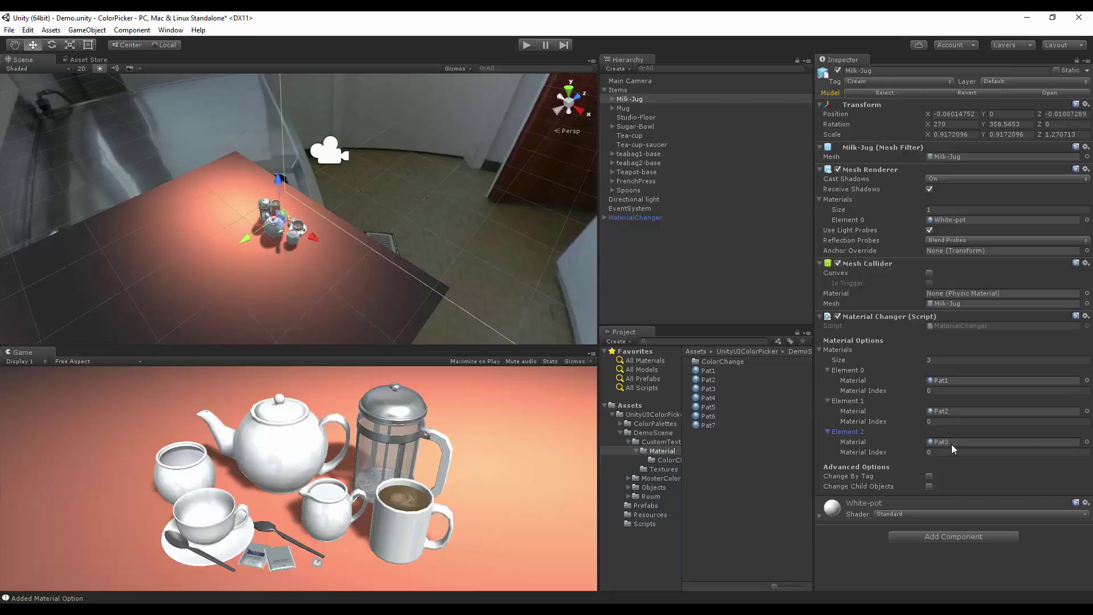
# - Add Material Change Options to the Mug with 4 material slots
pyautogui.click(631, 110)
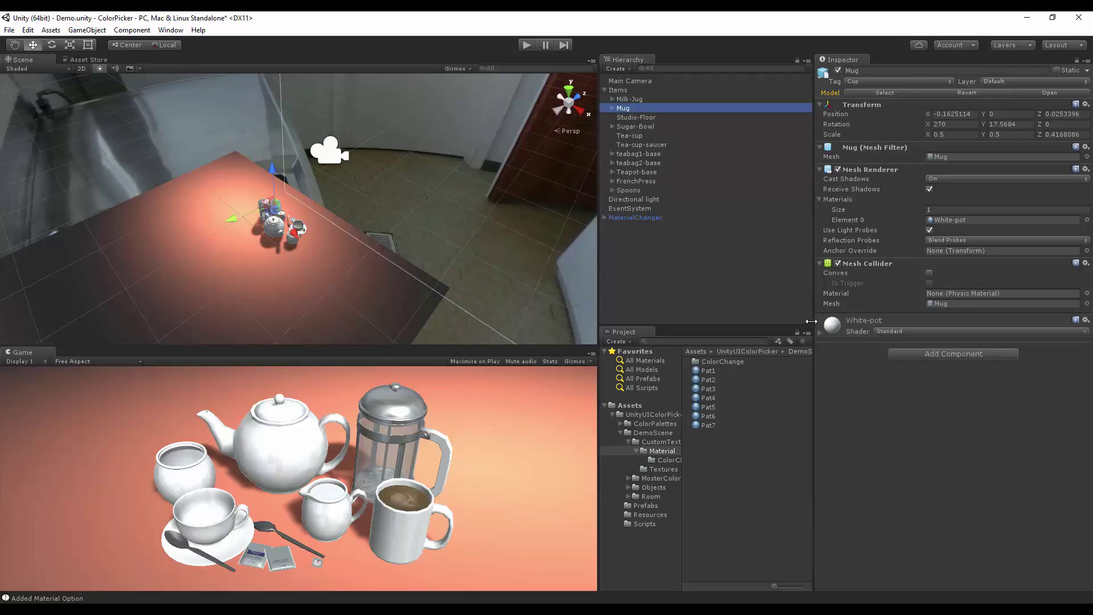
pyautogui.click(132, 30)
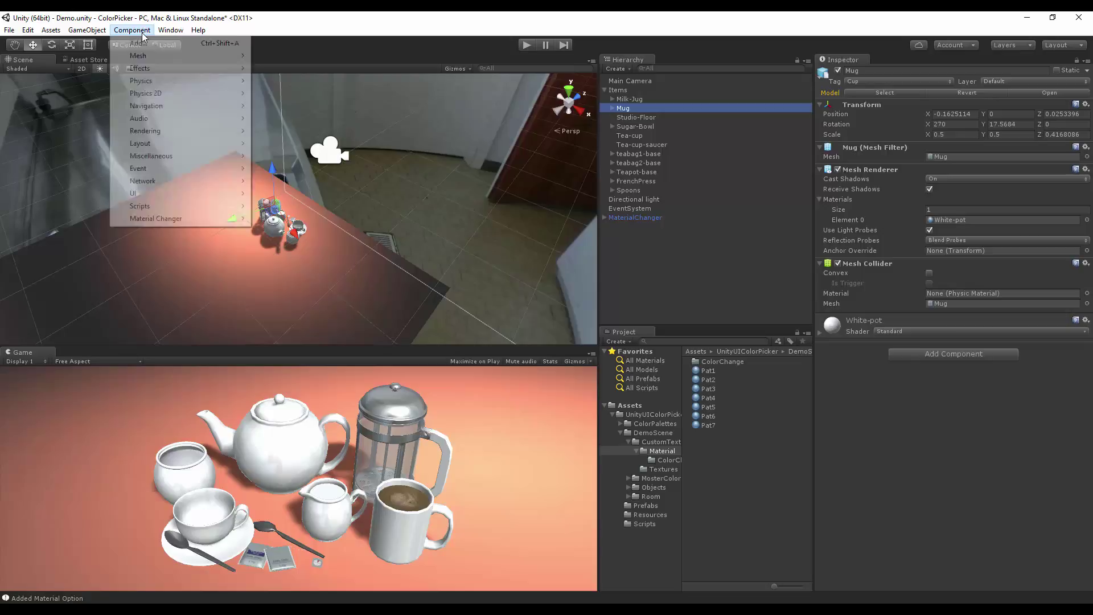
pyautogui.moveTo(171, 220)
pyautogui.click(300, 220)
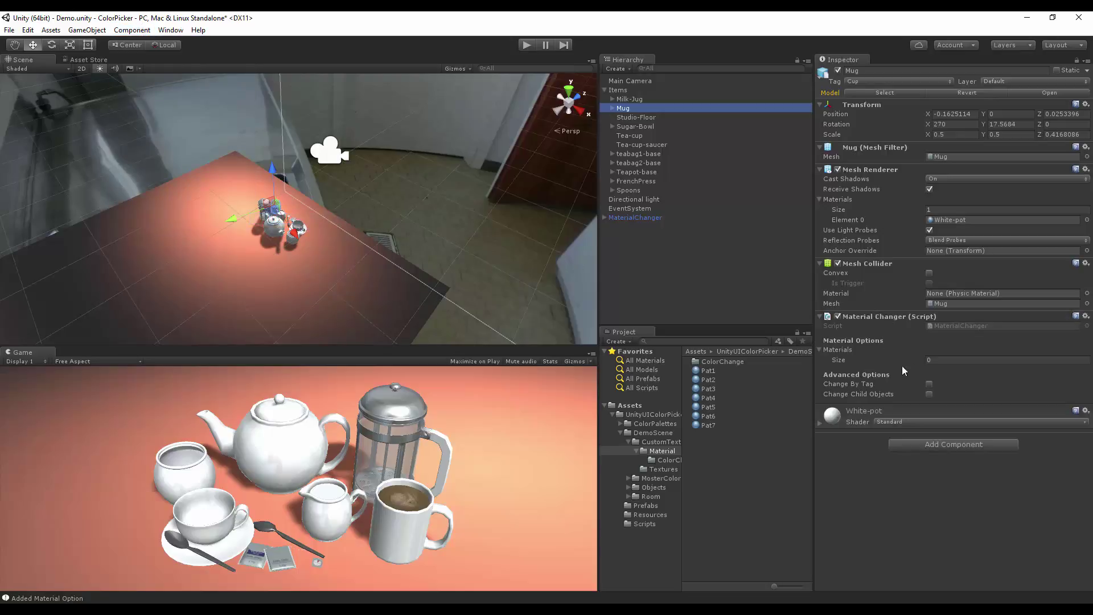
pyautogui.click(983, 360)
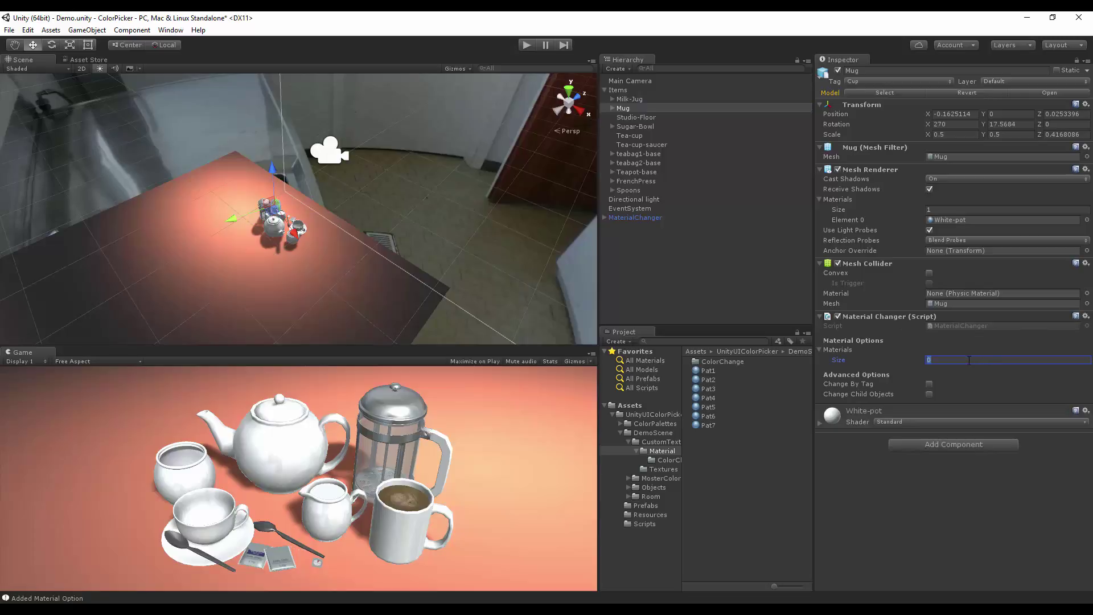
pyautogui.write('4')
pyautogui.press('Return')
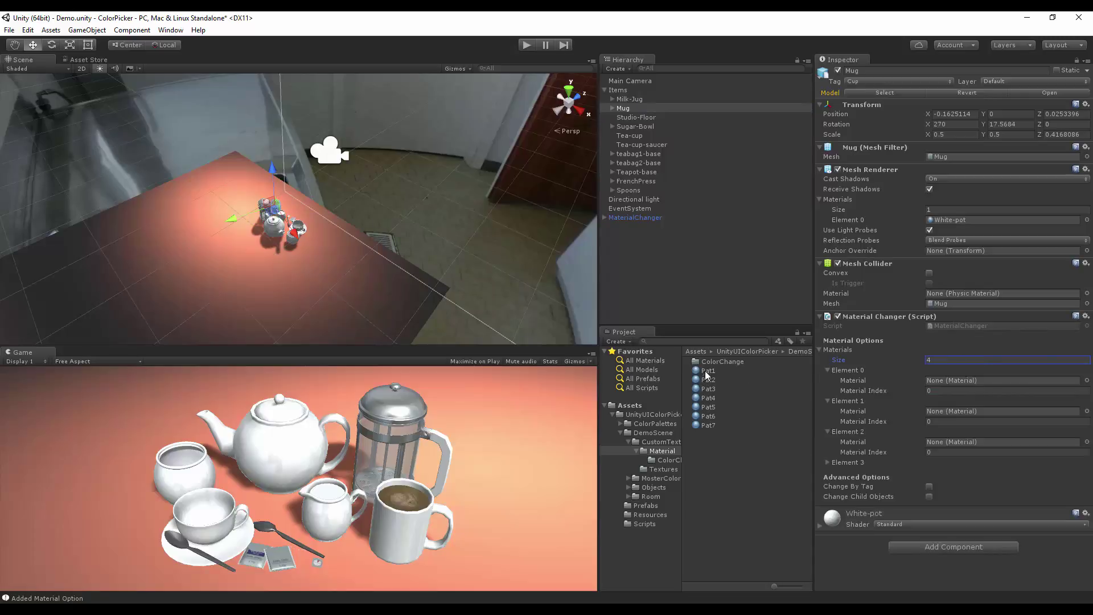
# - Assign Pat1 through Pat4 to the Mug's slots and enable Change By Tag
pyautogui.moveTo(707, 370); pyautogui.dragTo(938, 411)
pyautogui.moveTo(711, 390); pyautogui.dragTo(934, 443)
pyautogui.click(828, 462)
pyautogui.moveTo(712, 398); pyautogui.dragTo(937, 474)
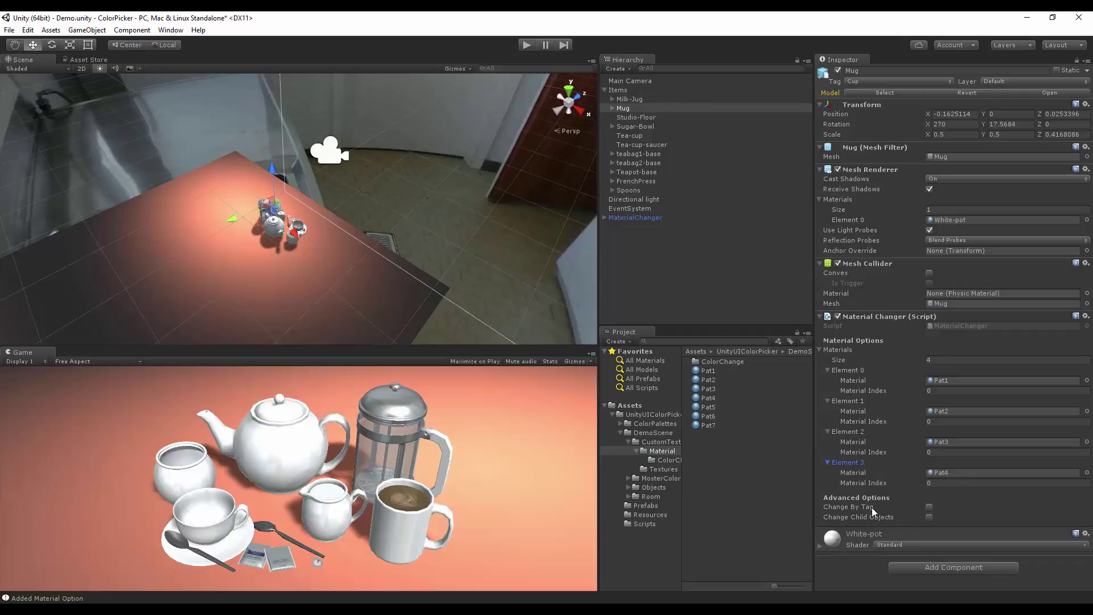
pyautogui.click(929, 507)
# - Expand the Mug and frame the Coffee inside it in the Scene view
pyautogui.click(612, 108)
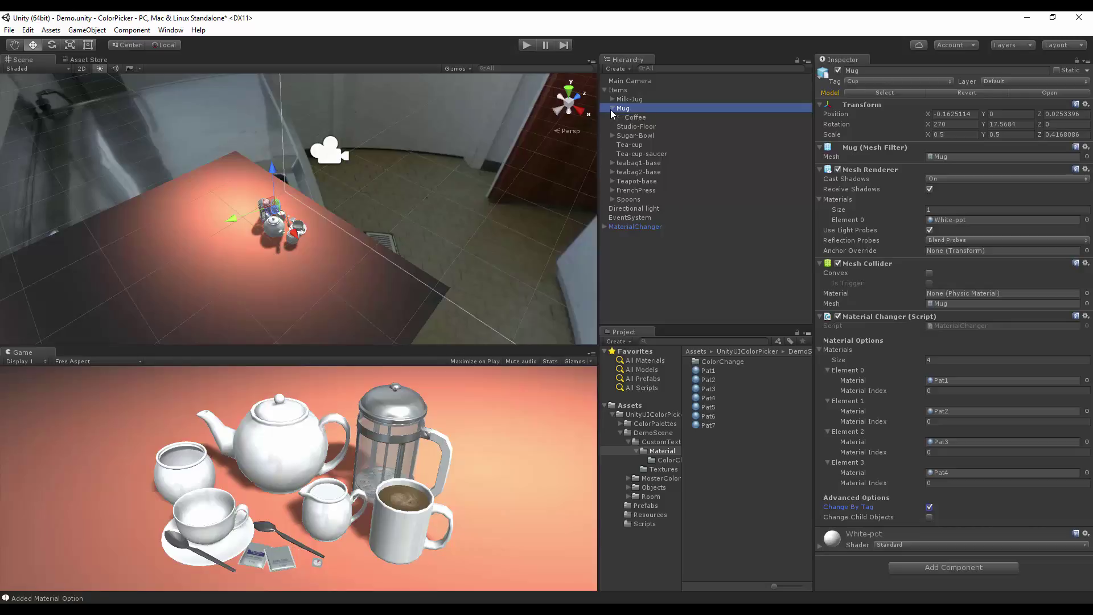
pyautogui.click(637, 117)
pyautogui.doubleClick(637, 117)
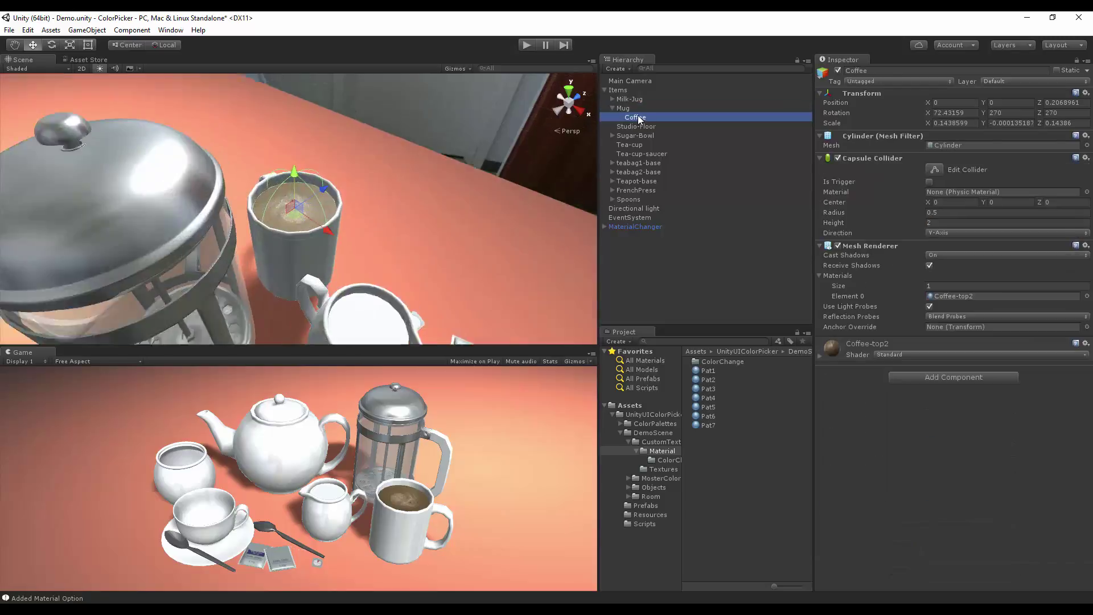
pyautogui.click(630, 109)
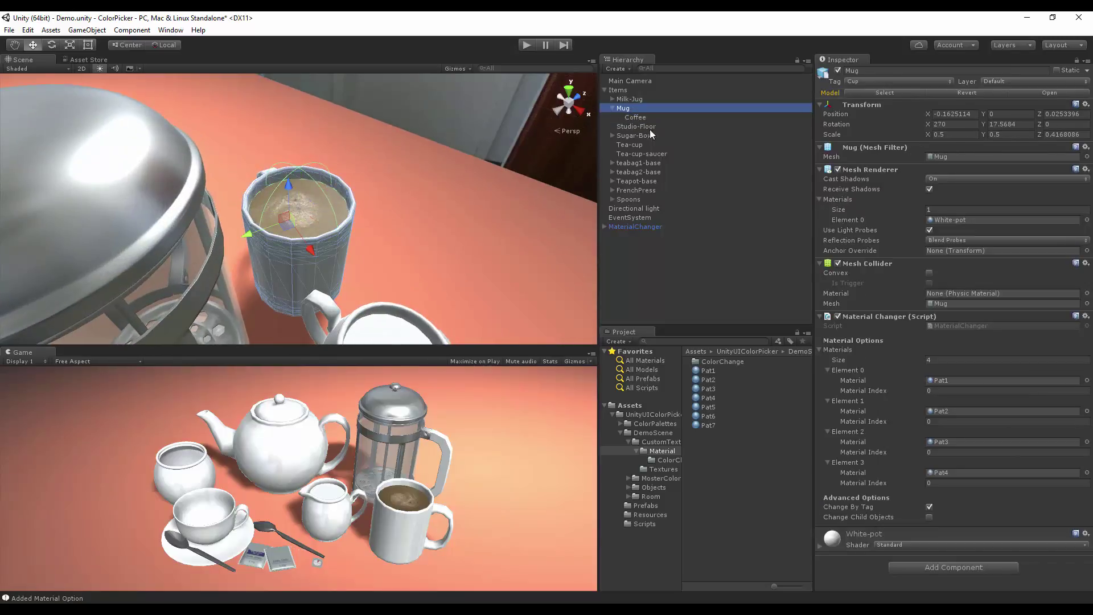
pyautogui.scroll(-6, 445, 200)
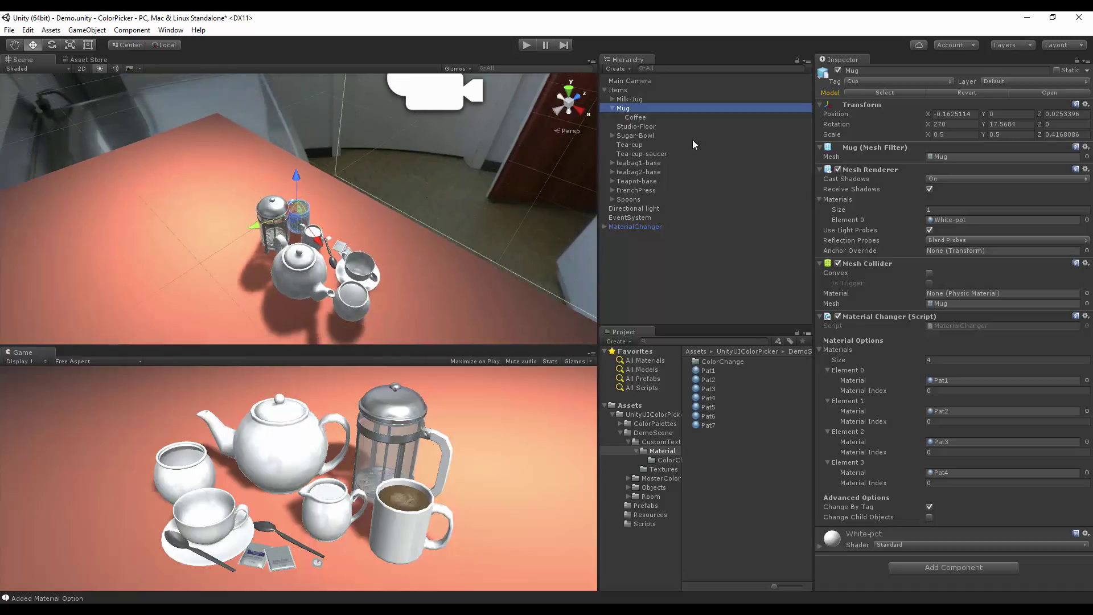
pyautogui.click(613, 107)
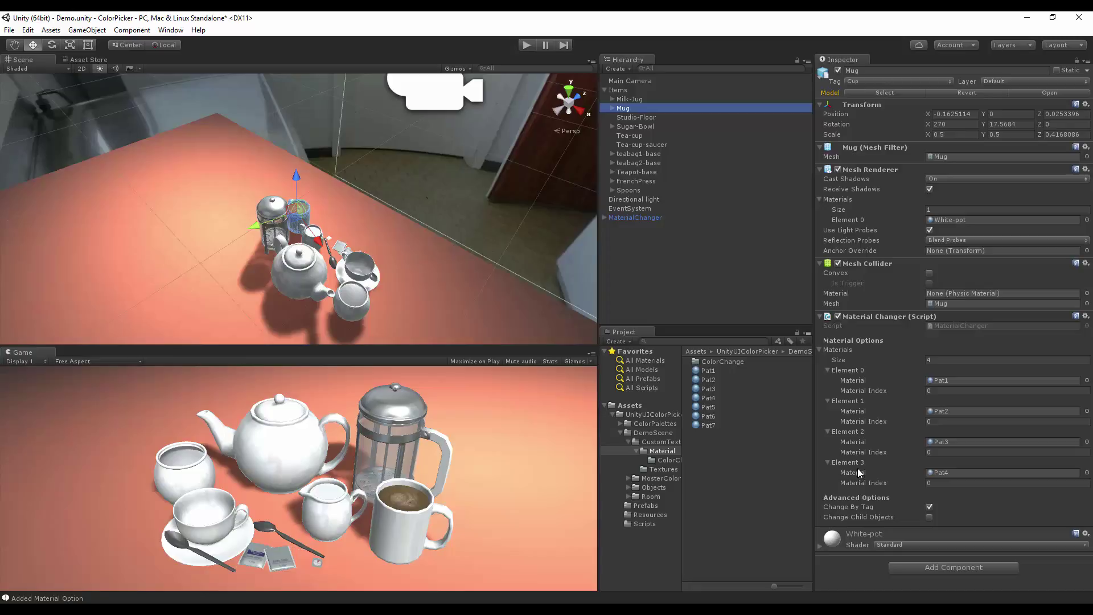
pyautogui.scroll(2, 348, 242)
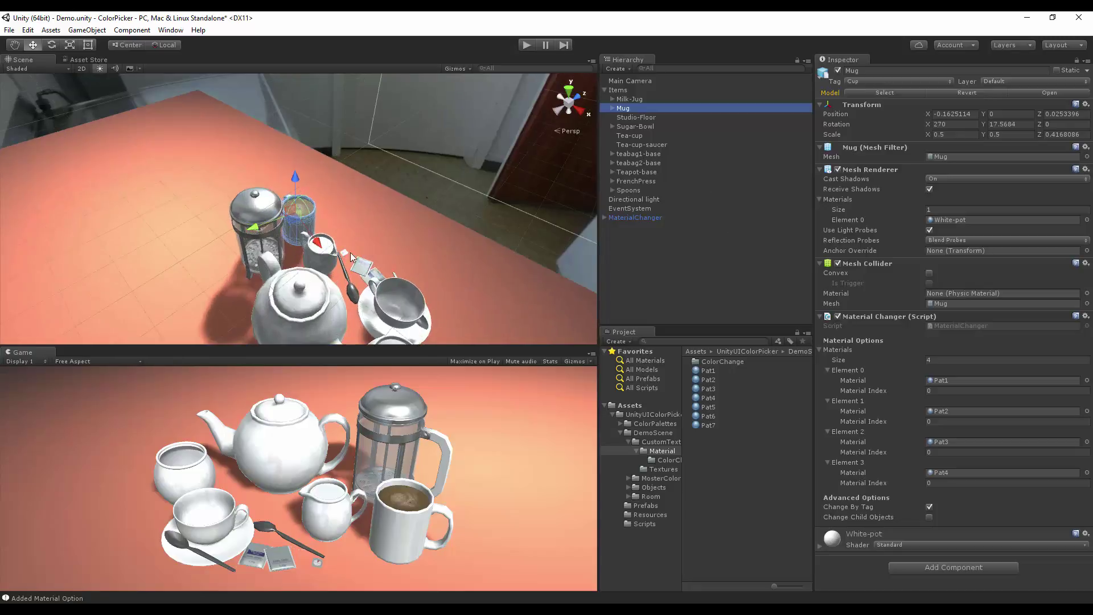
# - Select the tea cup, then the Sugar-Bowl, and frame the Sugar-Bowl with F
pyautogui.click(436, 313)
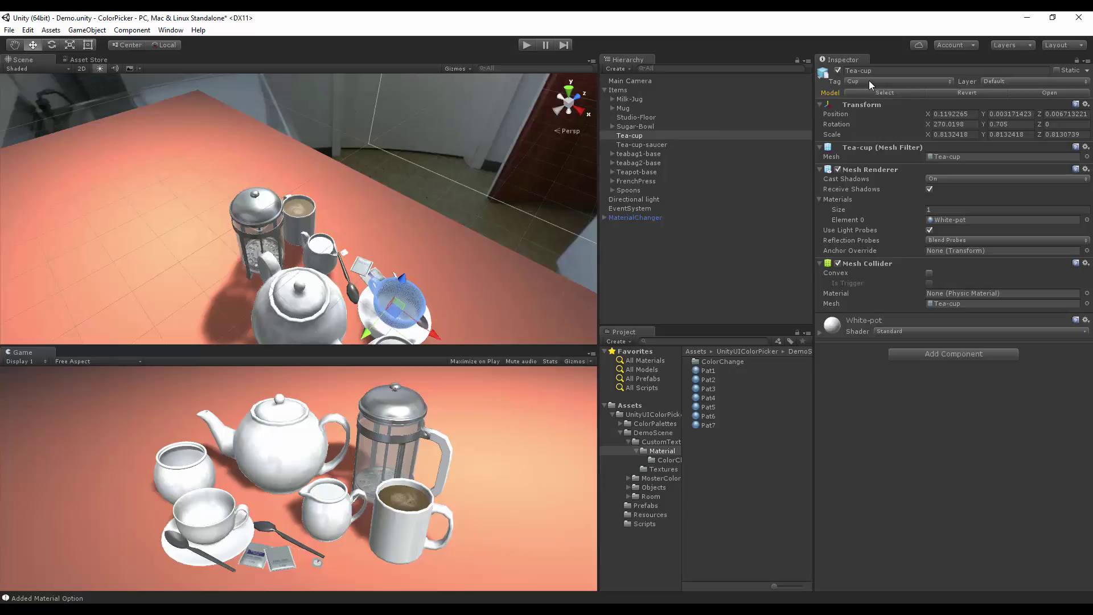
pyautogui.click(629, 108)
pyautogui.click(631, 126)
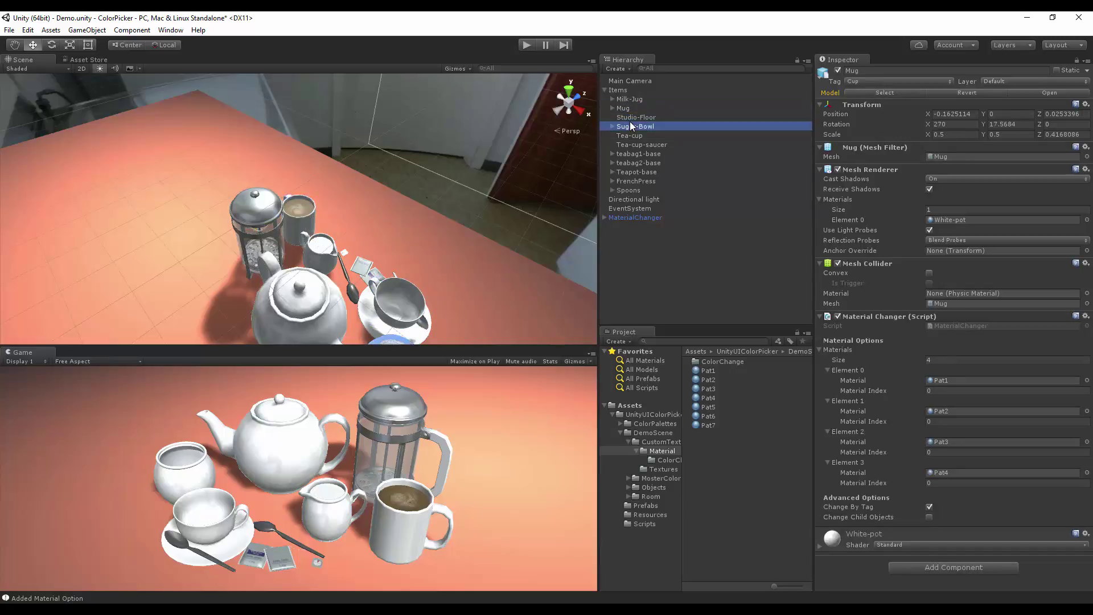
pyautogui.press('f')
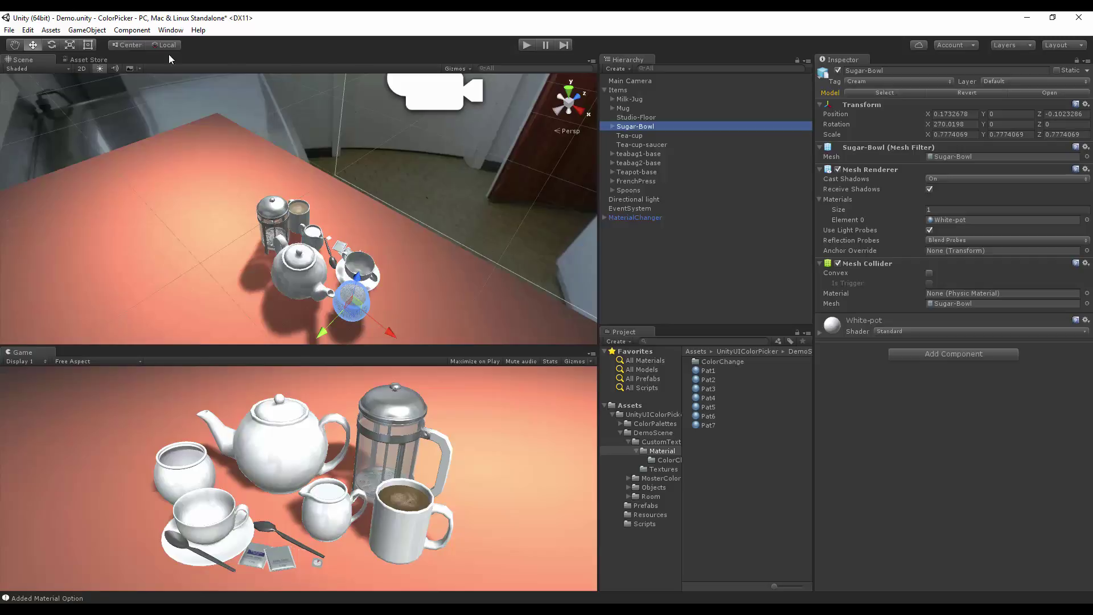
# - Add Material Change Options to the Sugar-Bowl with 4 material slots
pyautogui.click(139, 32)
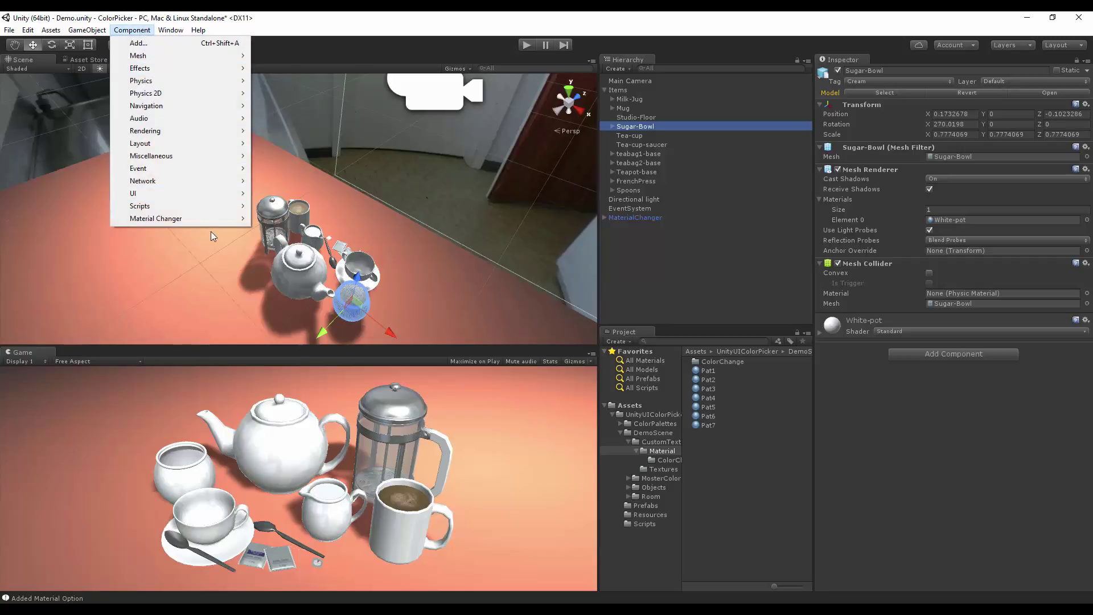
pyautogui.moveTo(206, 221)
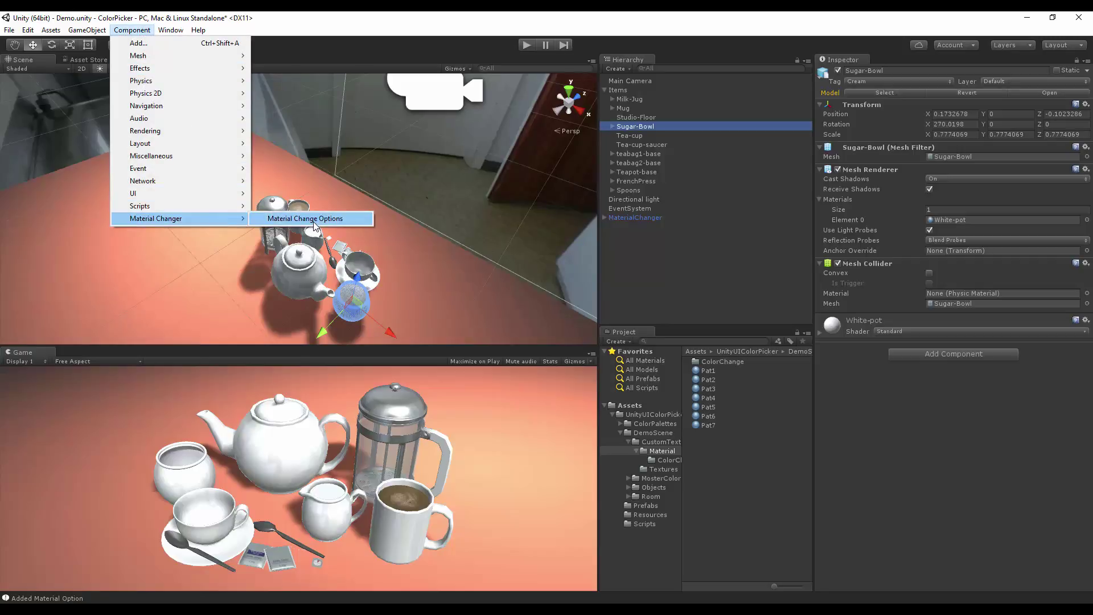
pyautogui.click(313, 224)
pyautogui.click(941, 361)
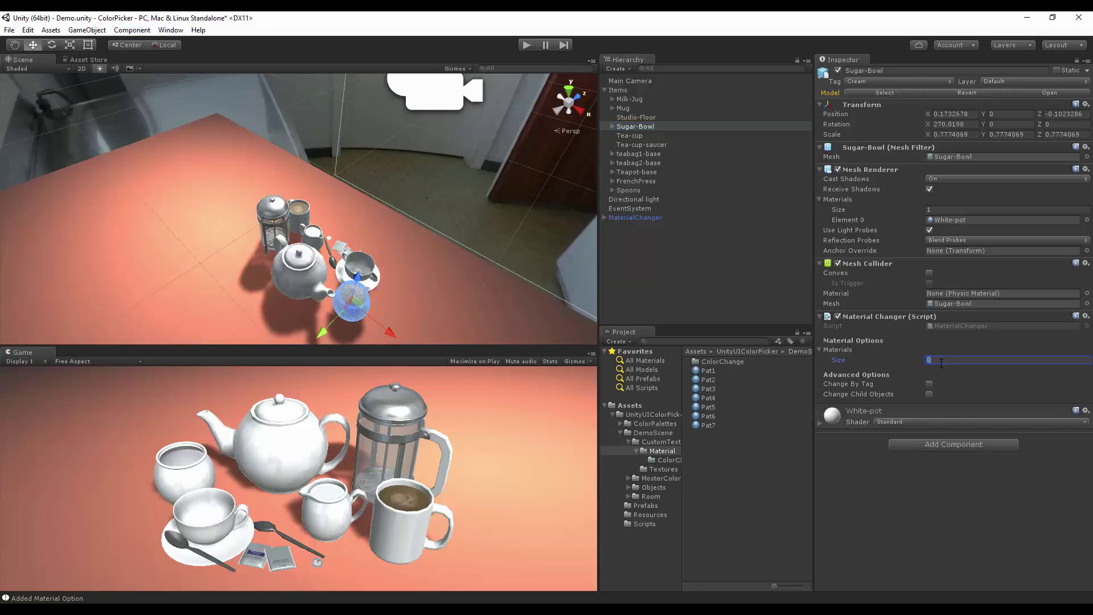
pyautogui.write('4')
pyautogui.press('Return')
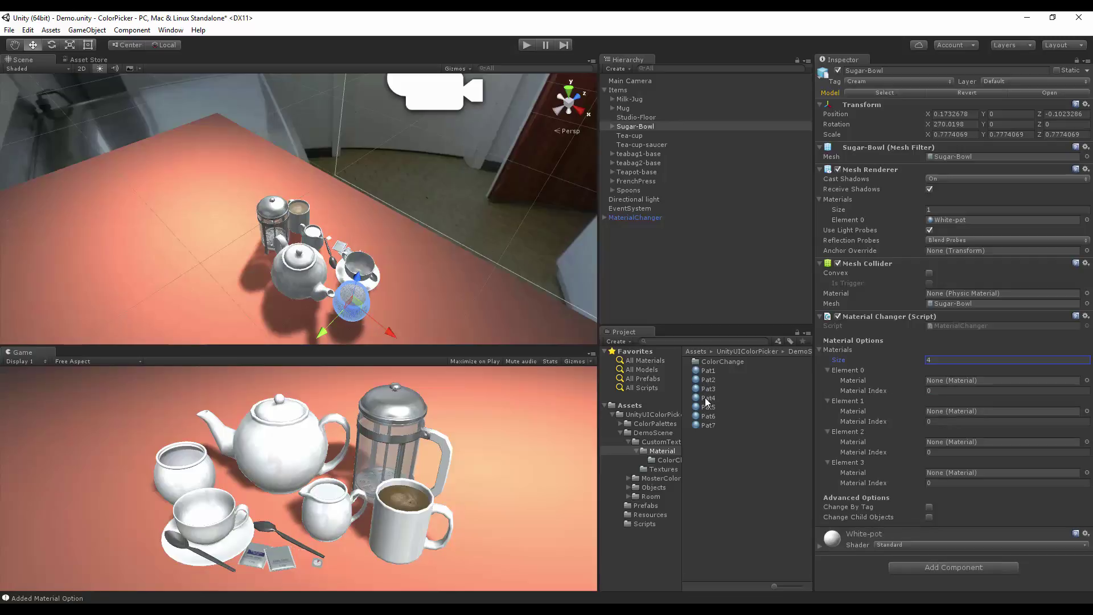
# - Fill the Sugar-Bowl's slots with Pat4, Pat5, Pat6 and Pat1
pyautogui.moveTo(707, 398); pyautogui.dragTo(951, 443)
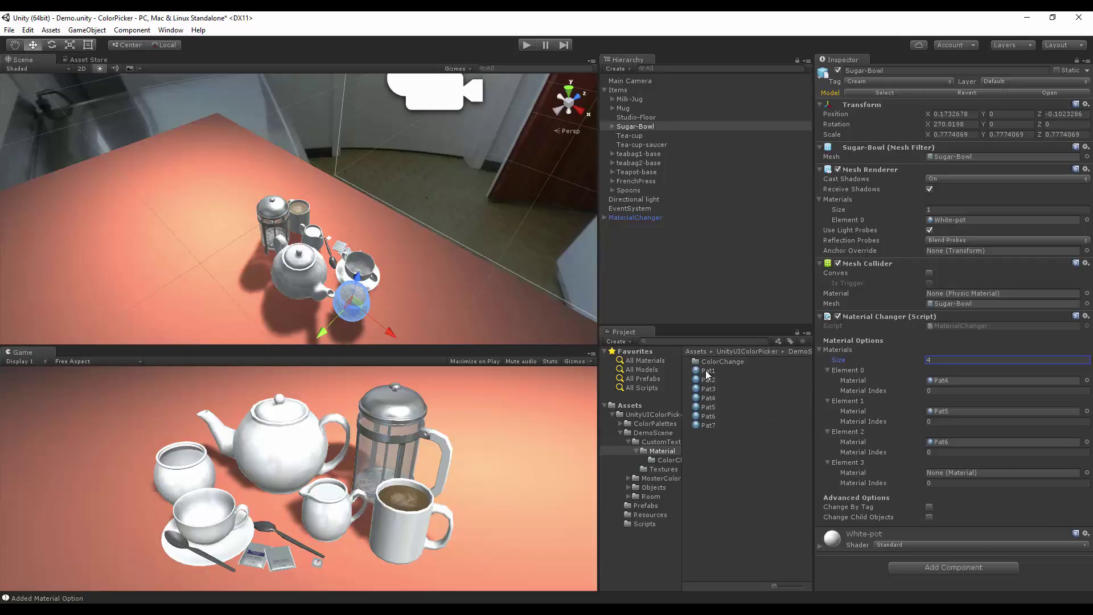
pyautogui.moveTo(708, 371); pyautogui.dragTo(950, 473)
pyautogui.click(637, 163)
# - Add Material Change Options to Teapot-base with 5 material slots
pyautogui.click(649, 171)
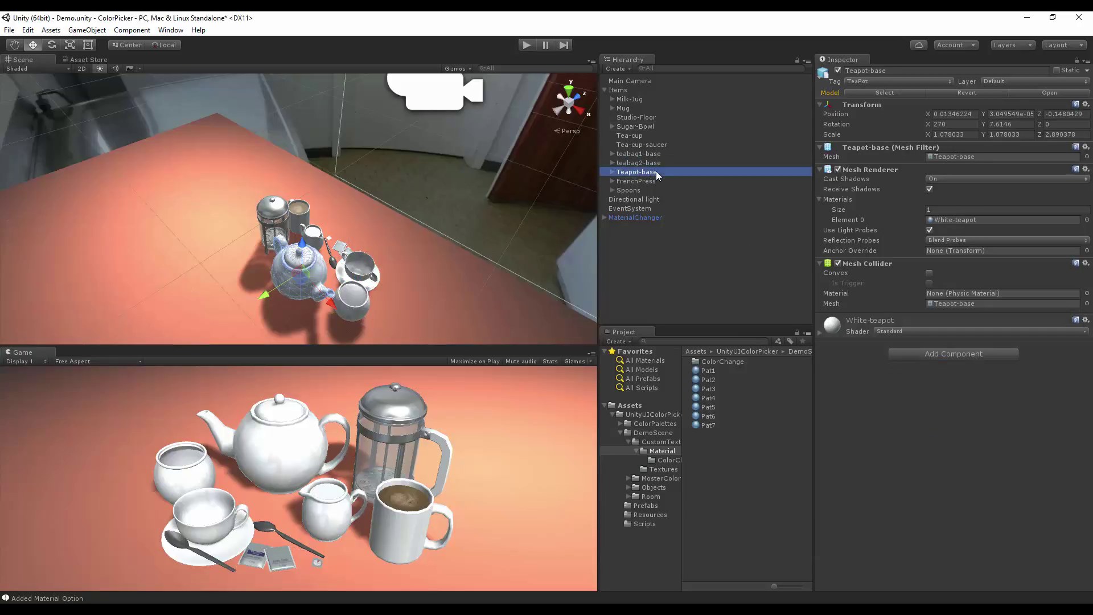
pyautogui.click(647, 181)
pyautogui.click(651, 173)
pyautogui.click(133, 29)
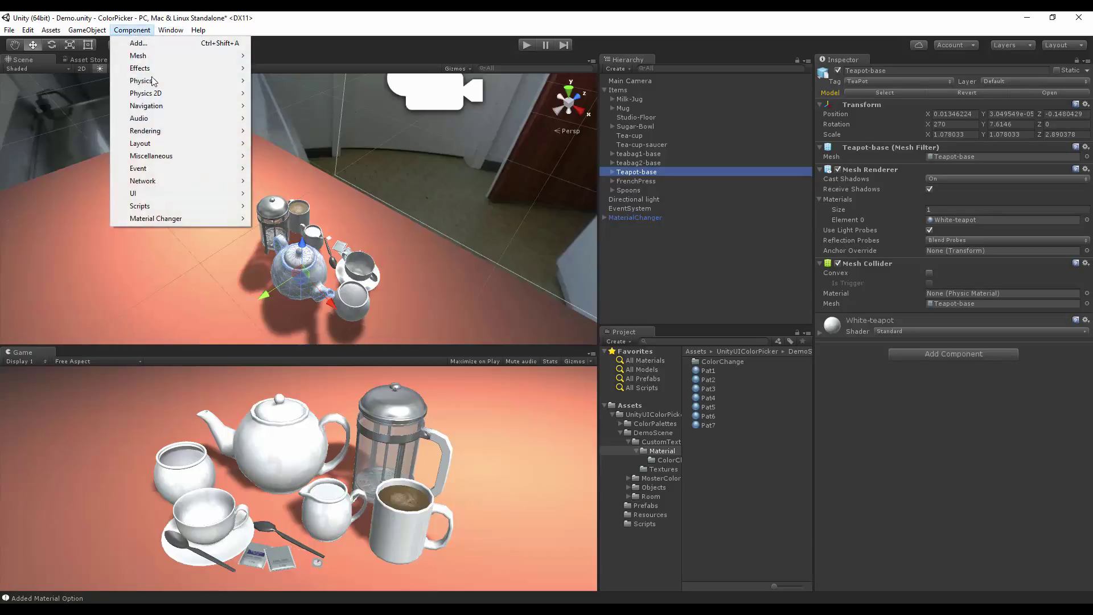
pyautogui.moveTo(204, 220)
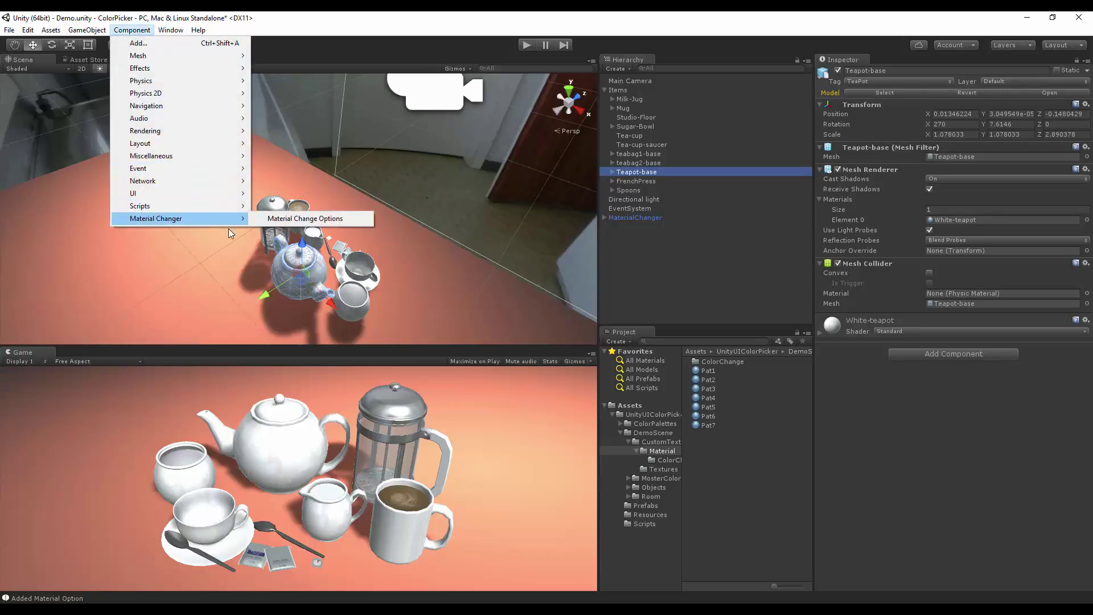
pyautogui.click(299, 222)
pyautogui.click(951, 360)
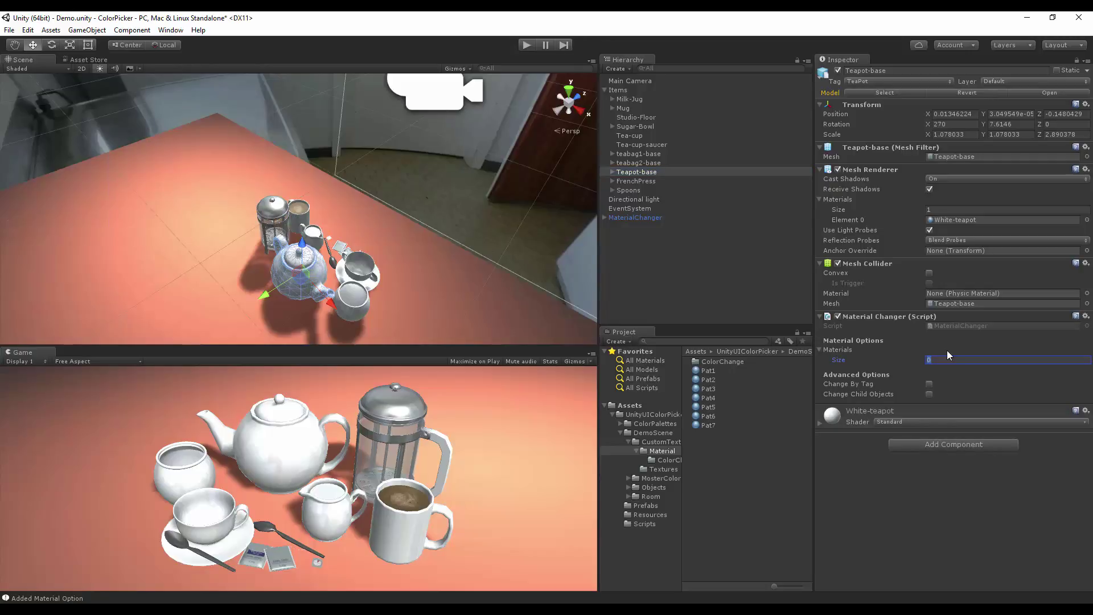
pyautogui.press('Return')
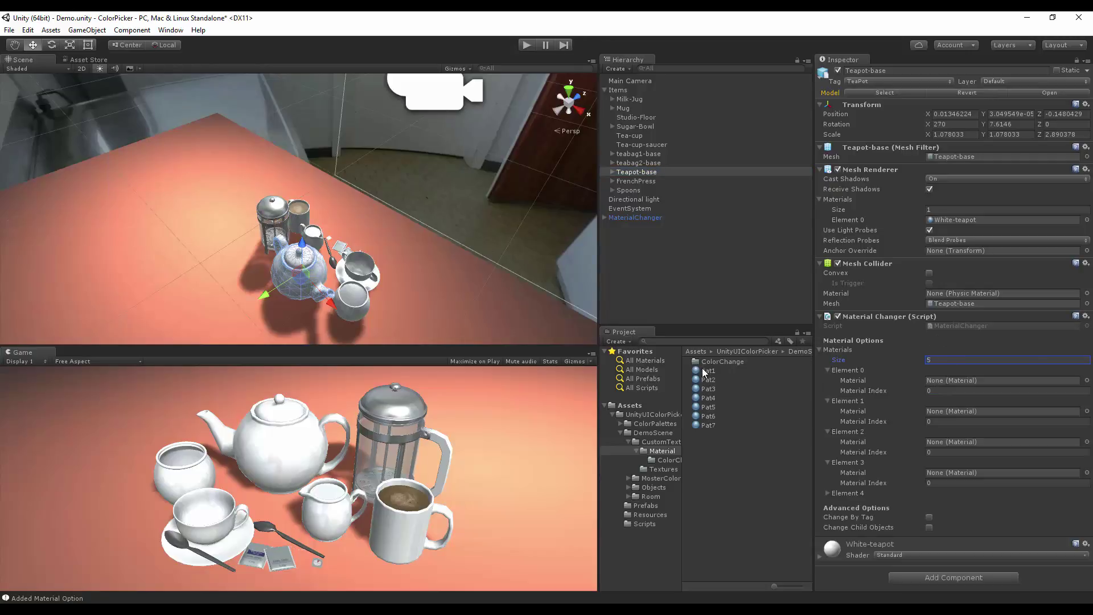
# - Assign Pat1–Pat4 to Elements 0–3, enable Change Child Objects, and select Teapot-lid
pyautogui.moveTo(708, 370); pyautogui.dragTo(940, 410)
pyautogui.moveTo(711, 389); pyautogui.dragTo(947, 444)
pyautogui.moveTo(712, 401); pyautogui.dragTo(933, 475)
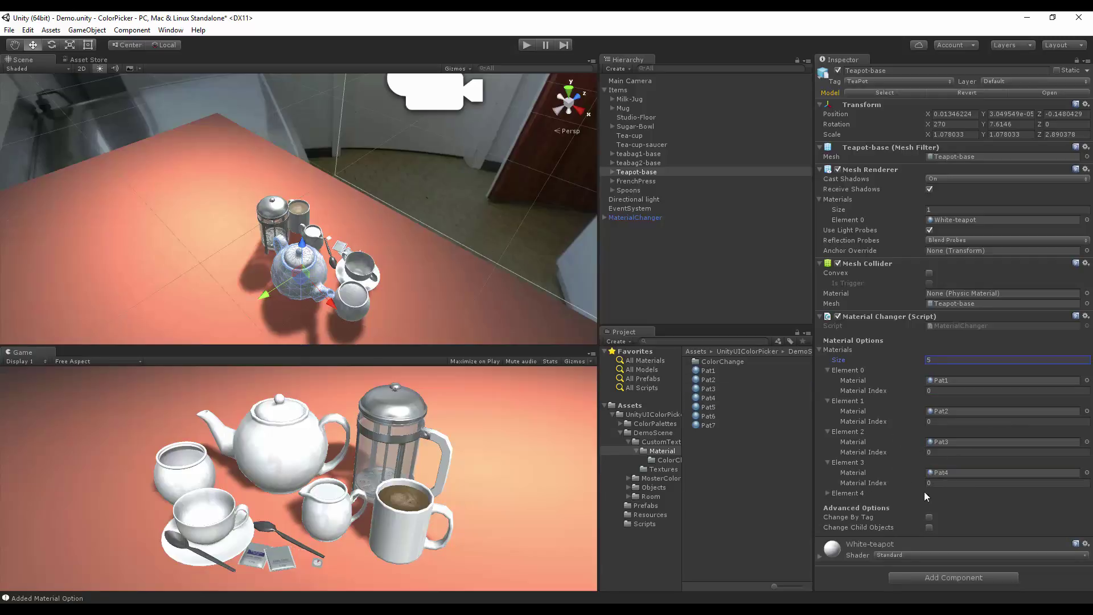
pyautogui.click(929, 527)
pyautogui.click(612, 172)
pyautogui.click(629, 181)
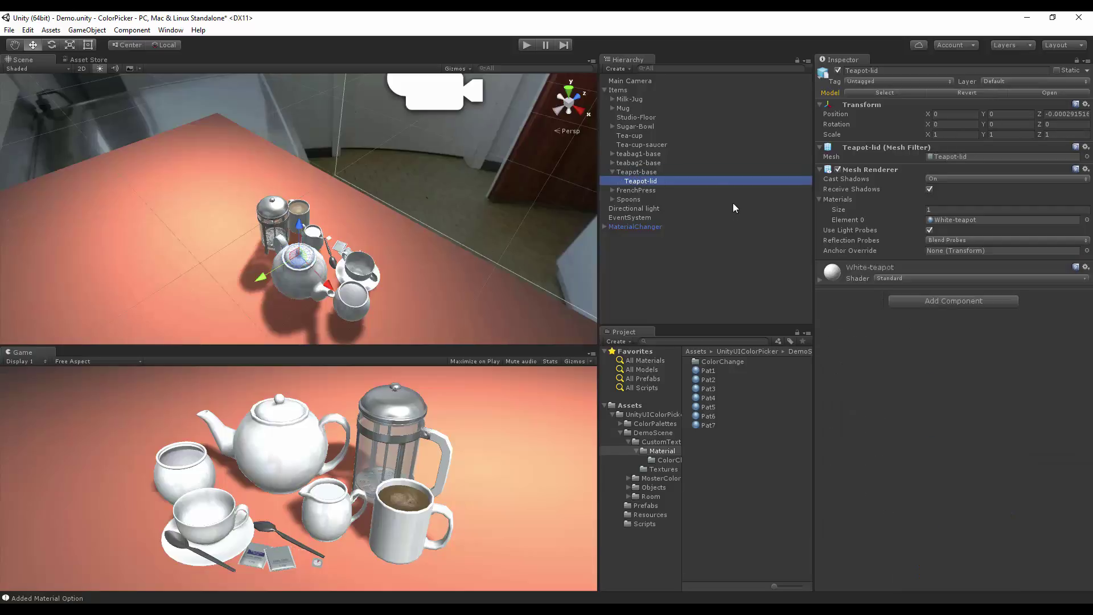
# - Review the Teapot-base and Teapot-lid material changers, then collapse Teapot-base
pyautogui.click(639, 171)
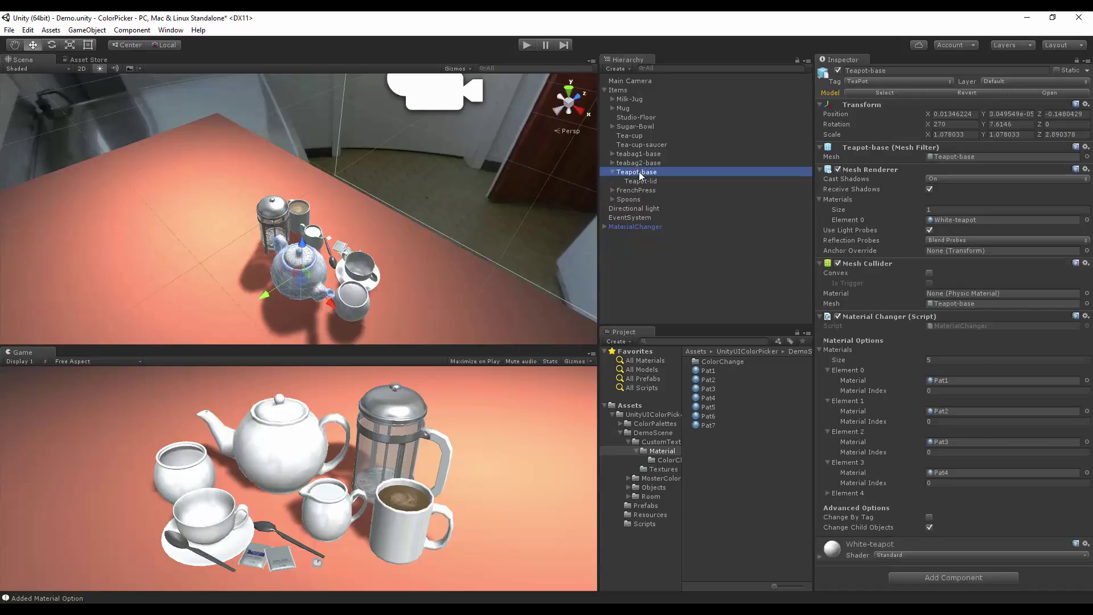
pyautogui.click(643, 182)
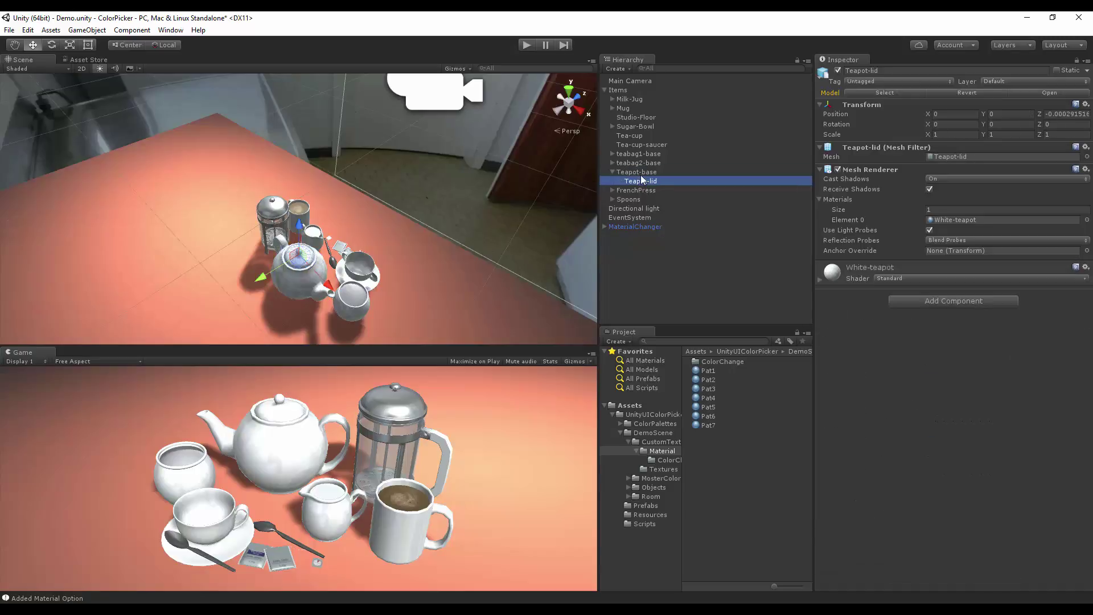
pyautogui.click(640, 173)
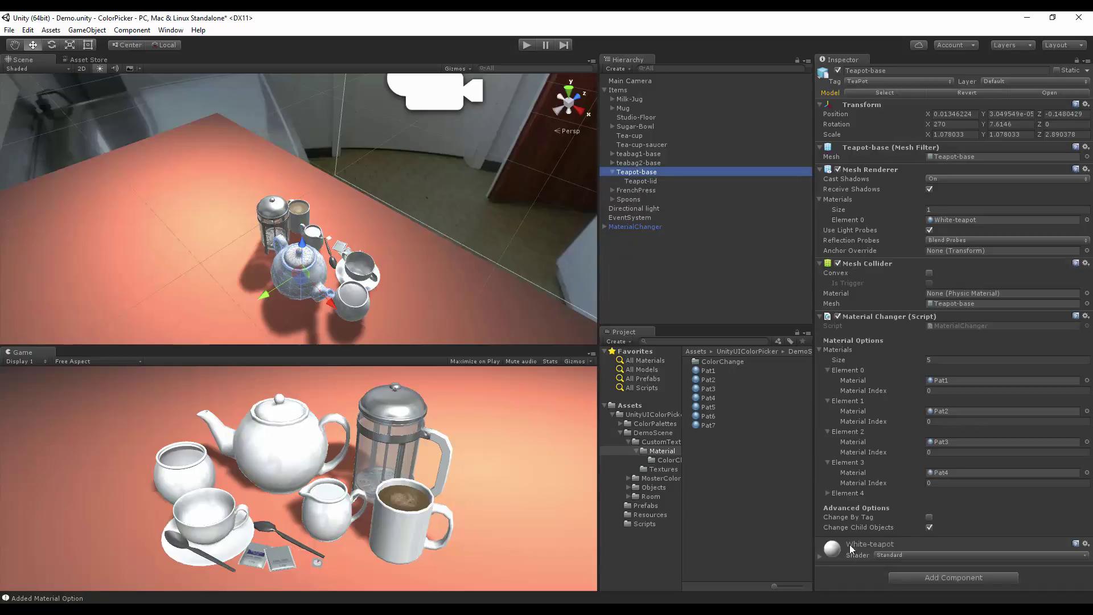
pyautogui.click(613, 172)
# - Inspect Tea-spoon's options Chrome-steel-dull, Chrome-steel and Steel, then enter Play mode
pyautogui.click(641, 181)
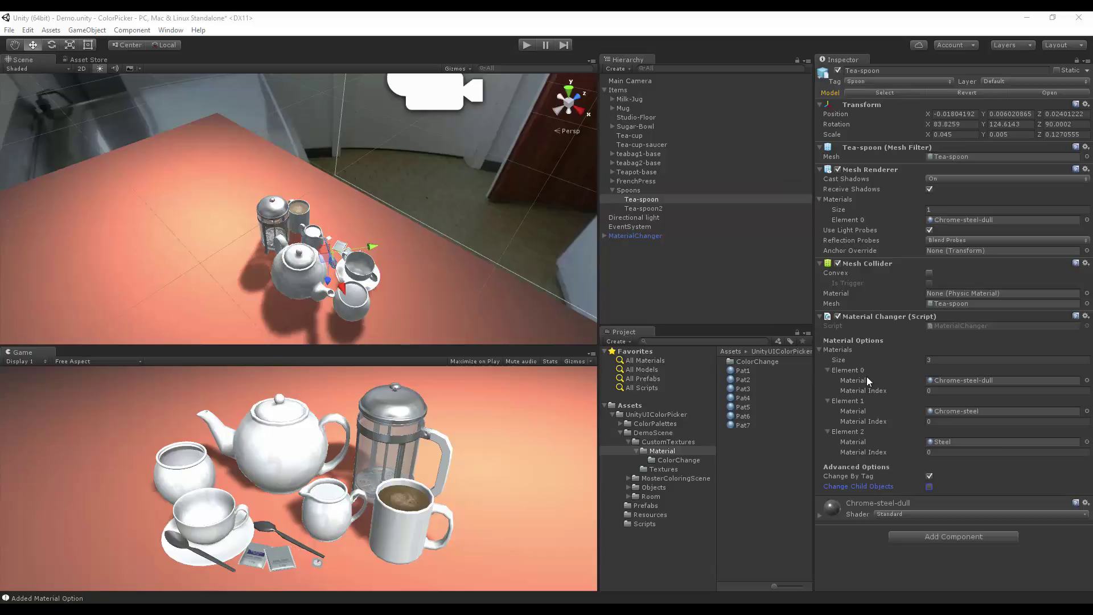
pyautogui.click(674, 209)
pyautogui.click(665, 200)
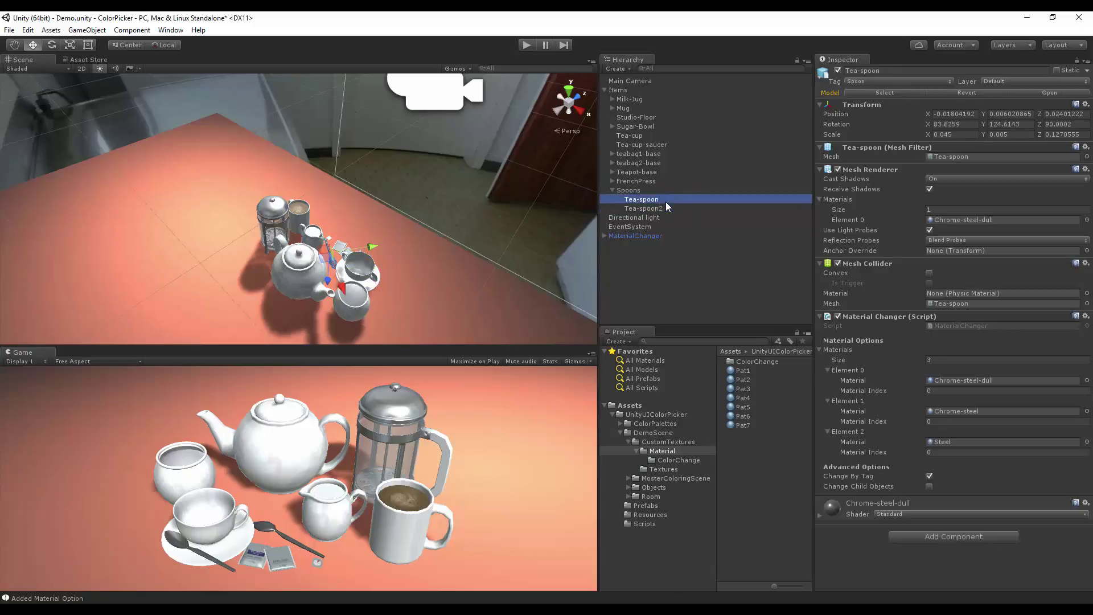
pyautogui.click(683, 209)
pyautogui.click(649, 200)
pyautogui.click(525, 46)
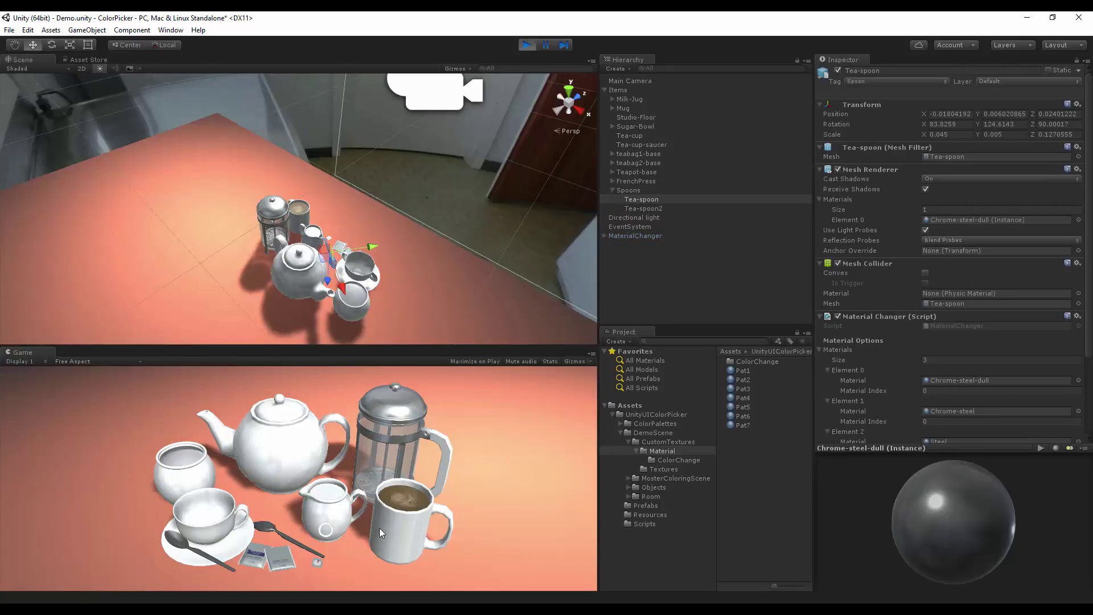
# - Give the teacup a dark blue checker material and the teaspoon a metal finish
pyautogui.click(211, 522)
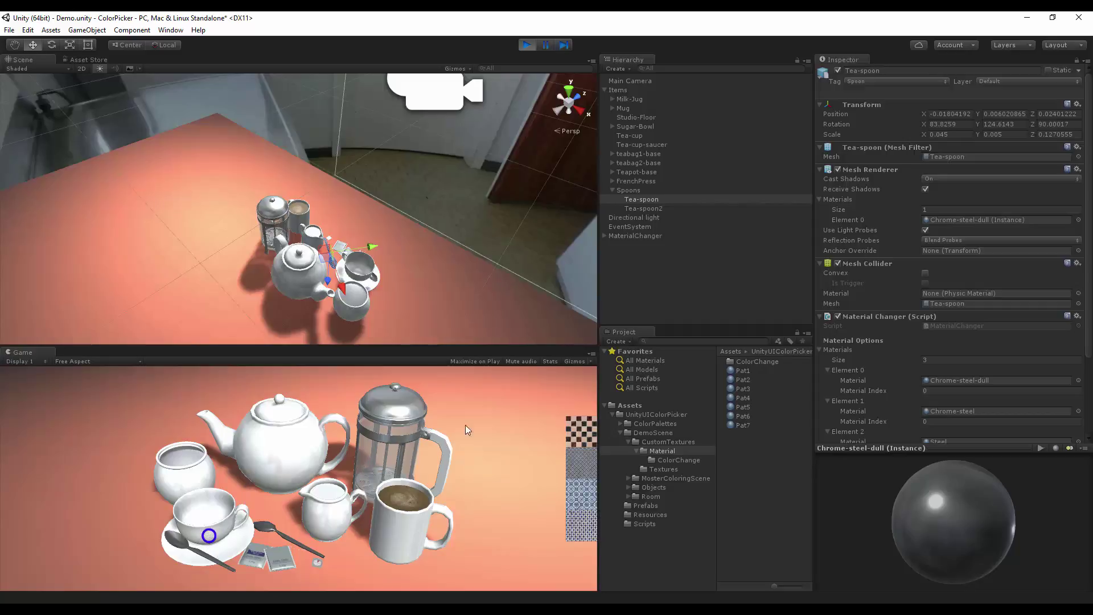
pyautogui.click(578, 481)
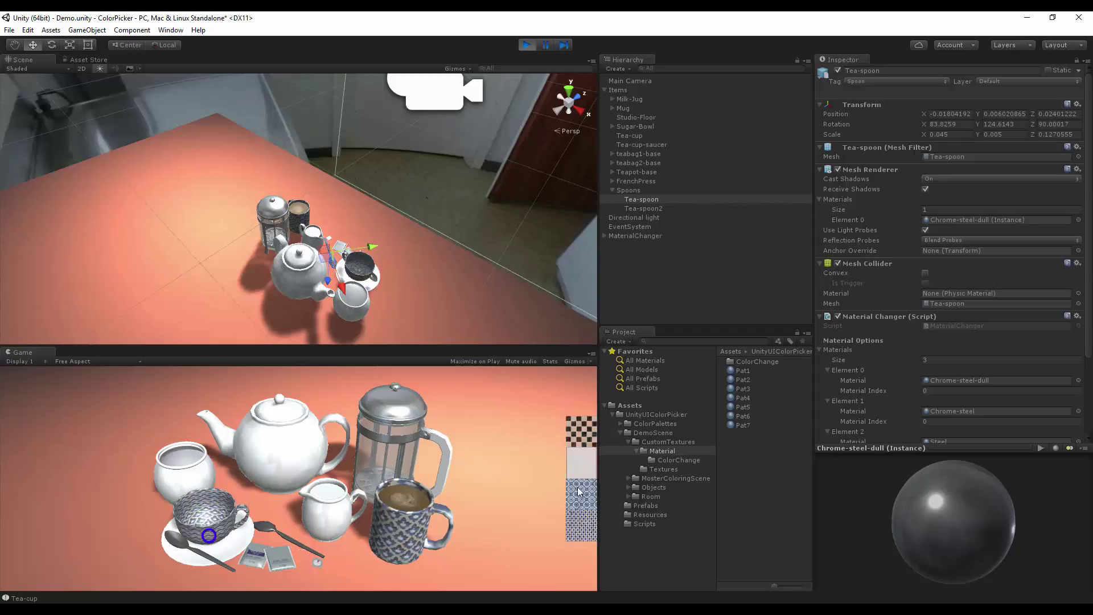
pyautogui.click(579, 517)
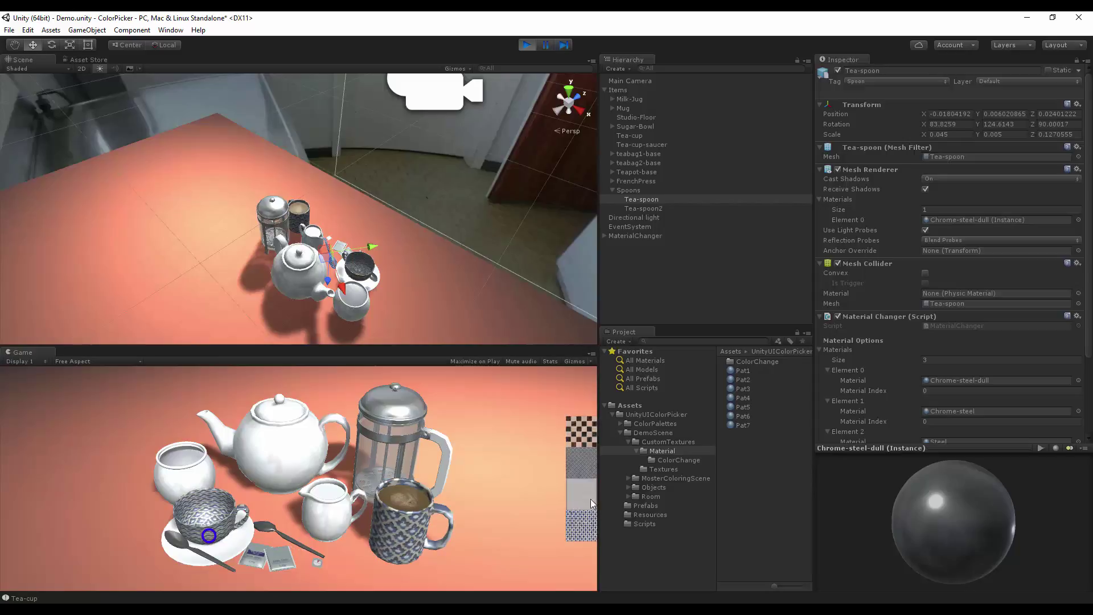
pyautogui.click(296, 542)
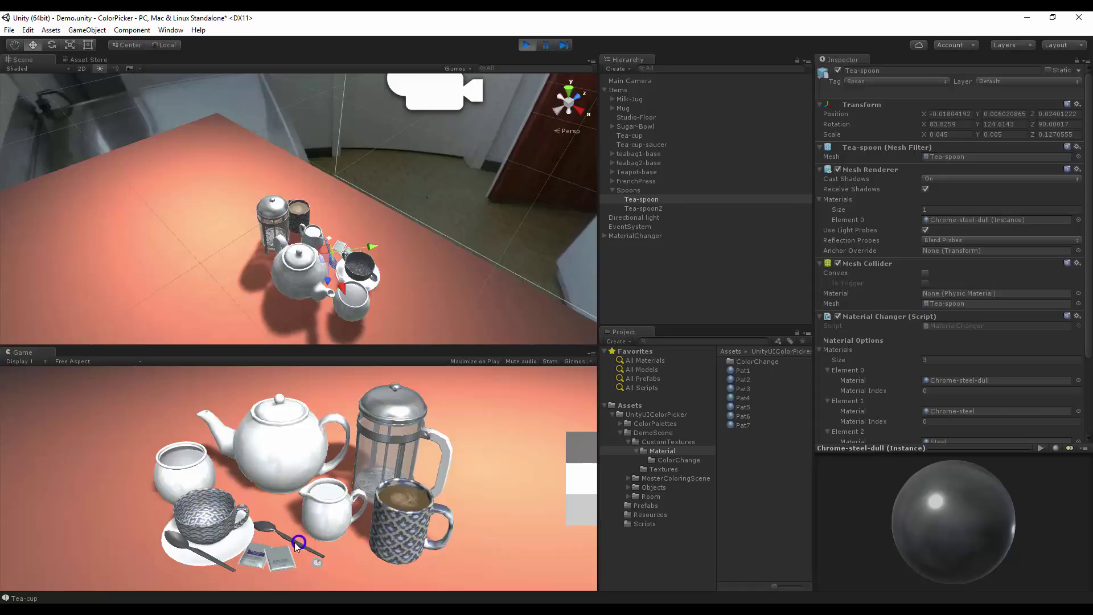
pyautogui.click(569, 505)
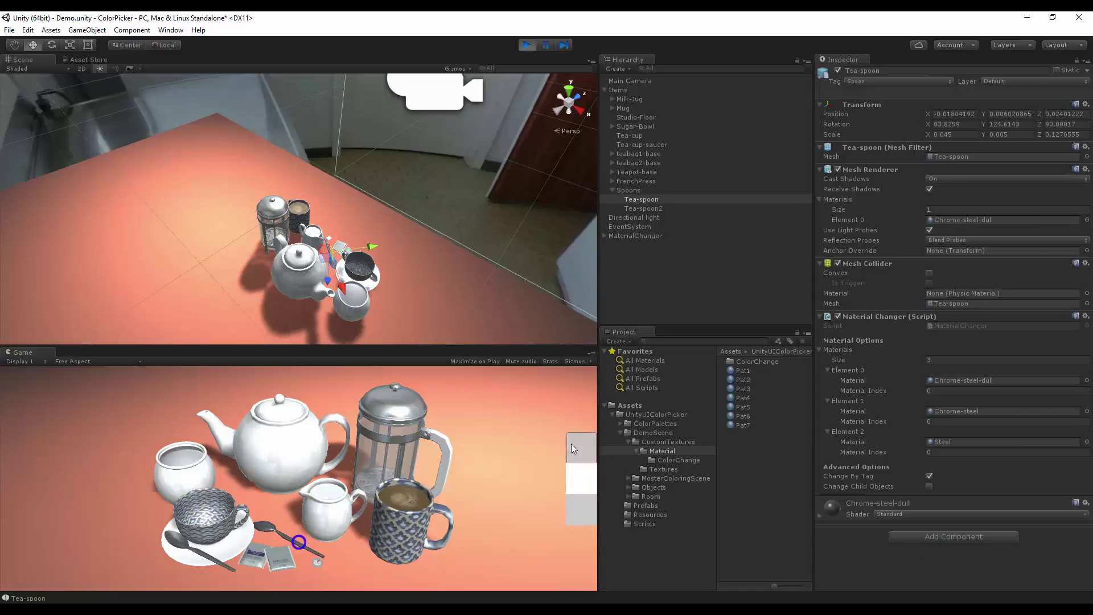
# - Try grey on the teapot, then settle on the blue diamond pattern
pyautogui.click(281, 479)
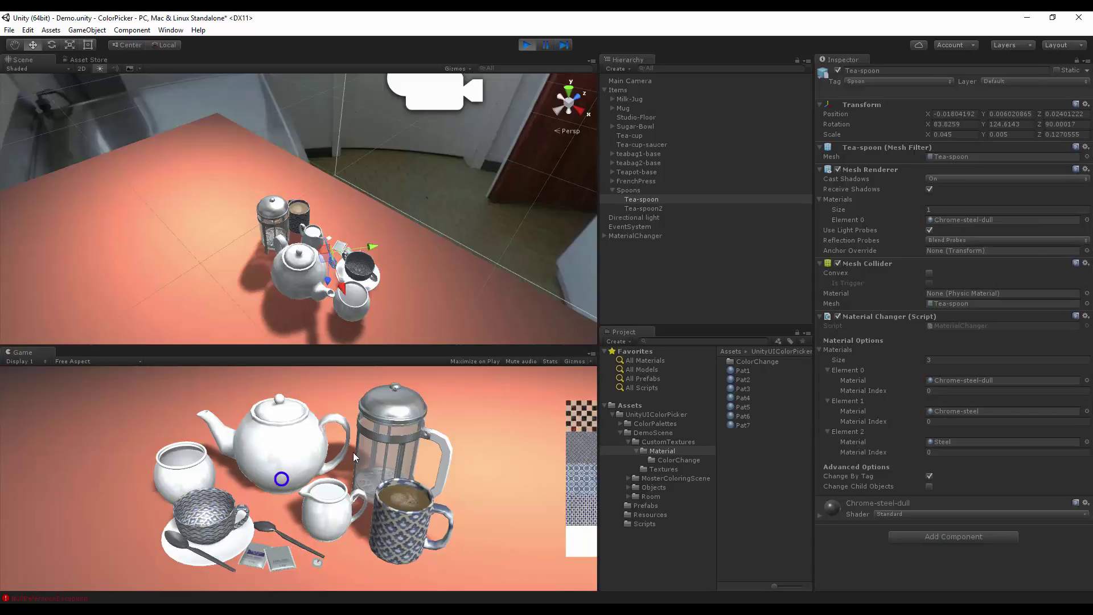
pyautogui.click(580, 476)
pyautogui.click(582, 449)
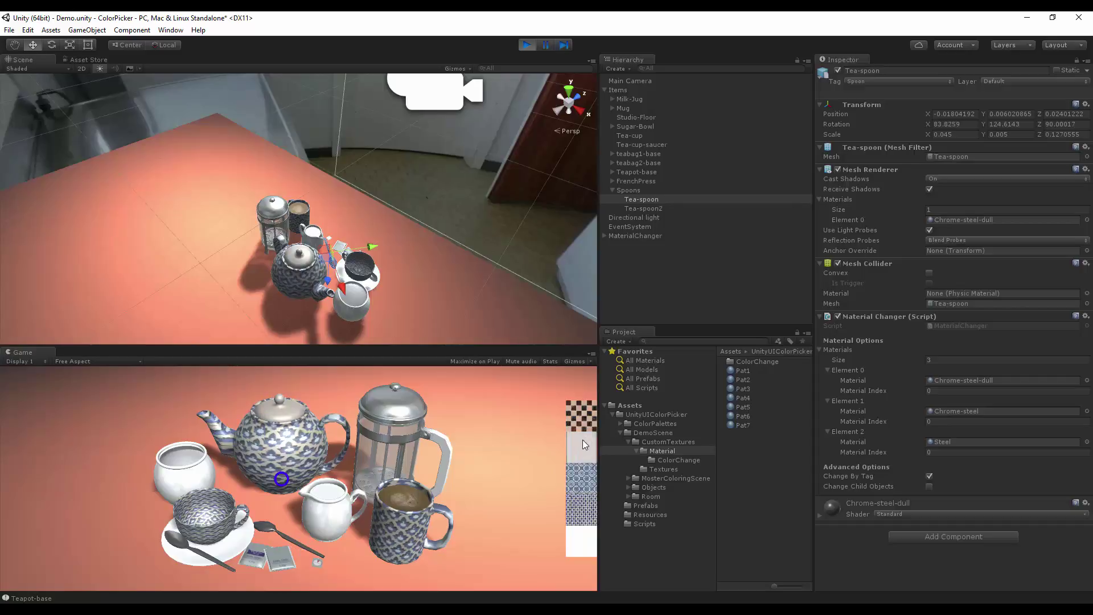
pyautogui.click(573, 488)
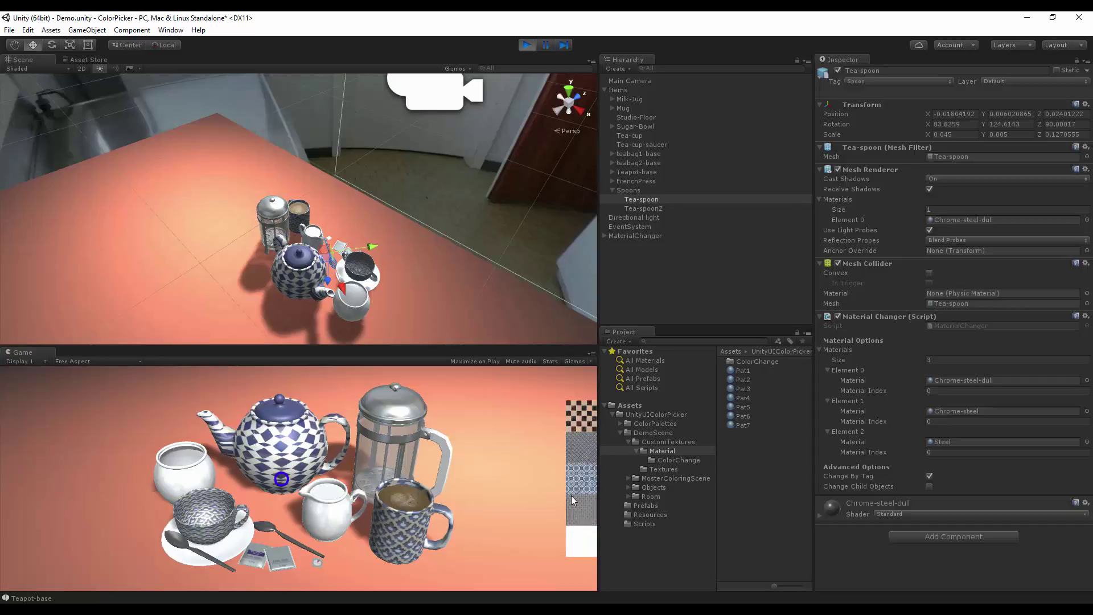
# - Give the milk jug and the sugar bowl checker patterns
pyautogui.click(412, 408)
pyautogui.click(325, 529)
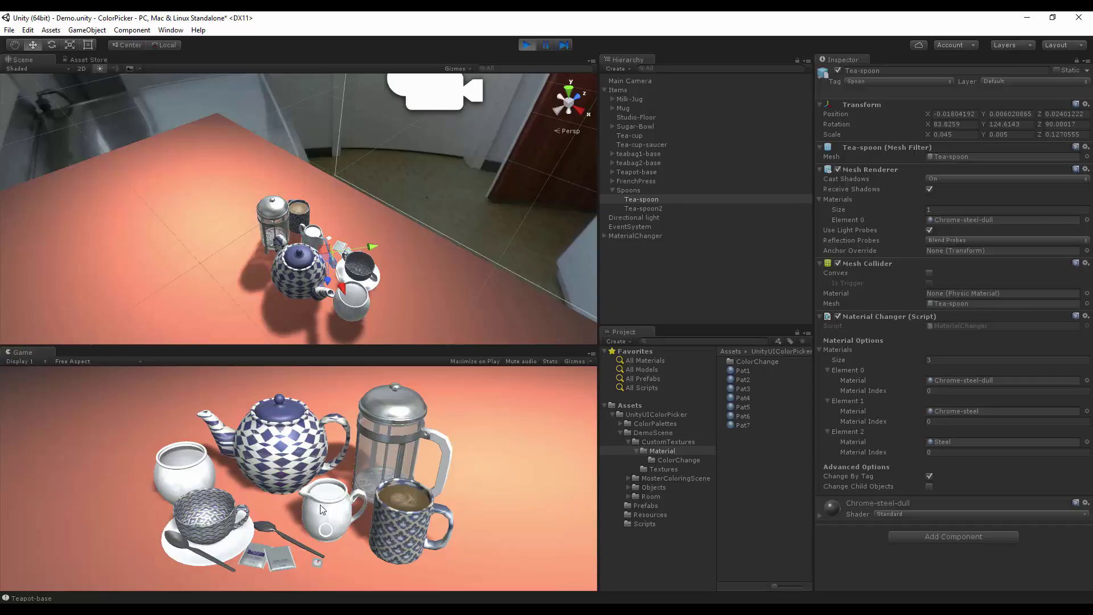
pyautogui.click(582, 473)
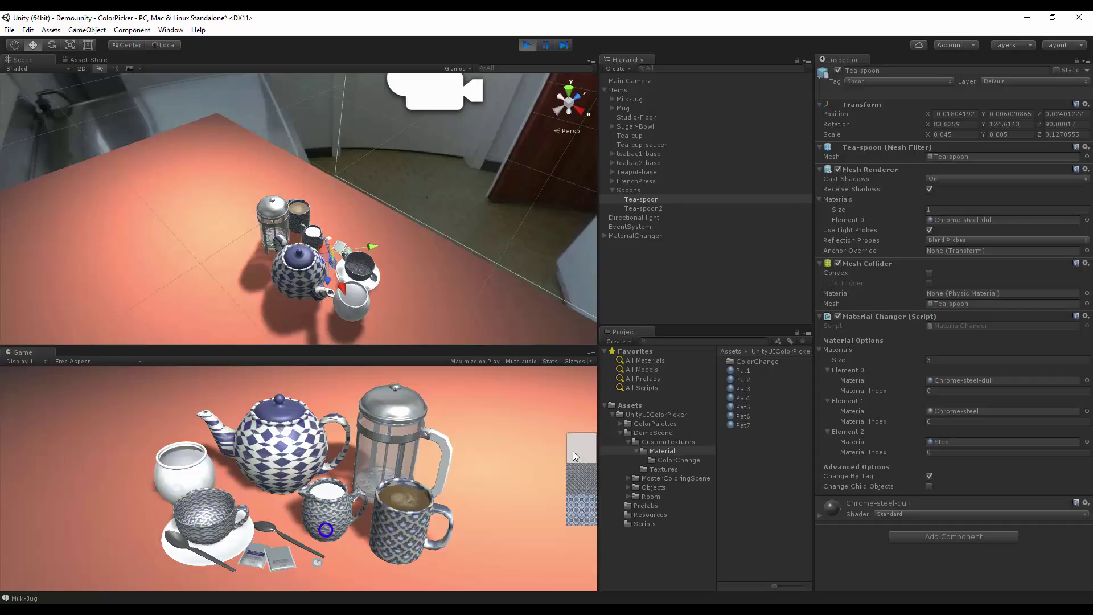
pyautogui.click(573, 451)
pyautogui.click(188, 494)
pyautogui.click(574, 462)
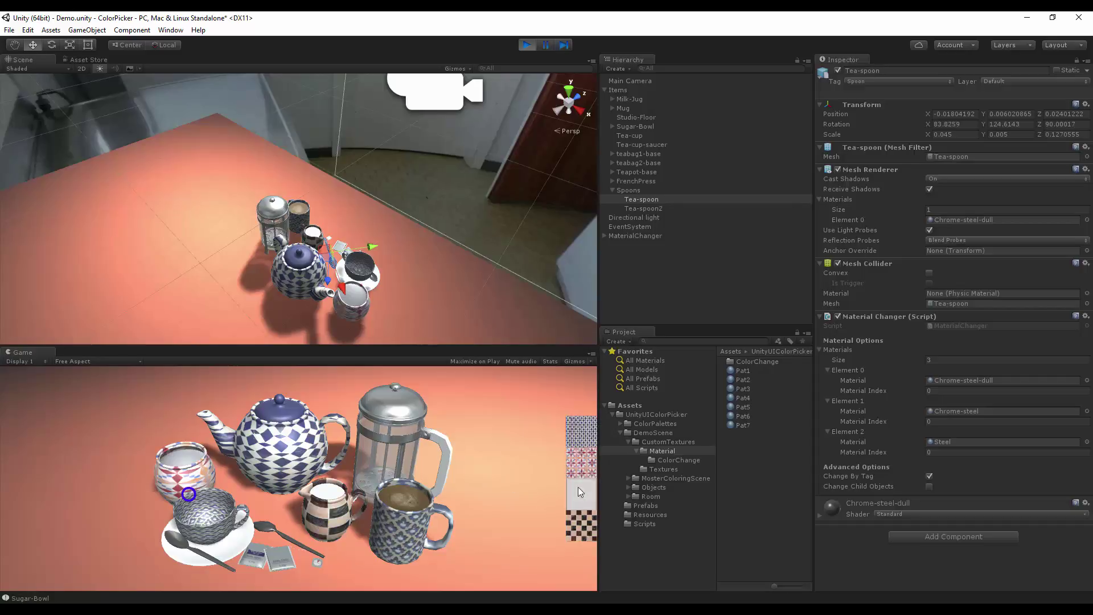
pyautogui.click(578, 487)
pyautogui.click(587, 521)
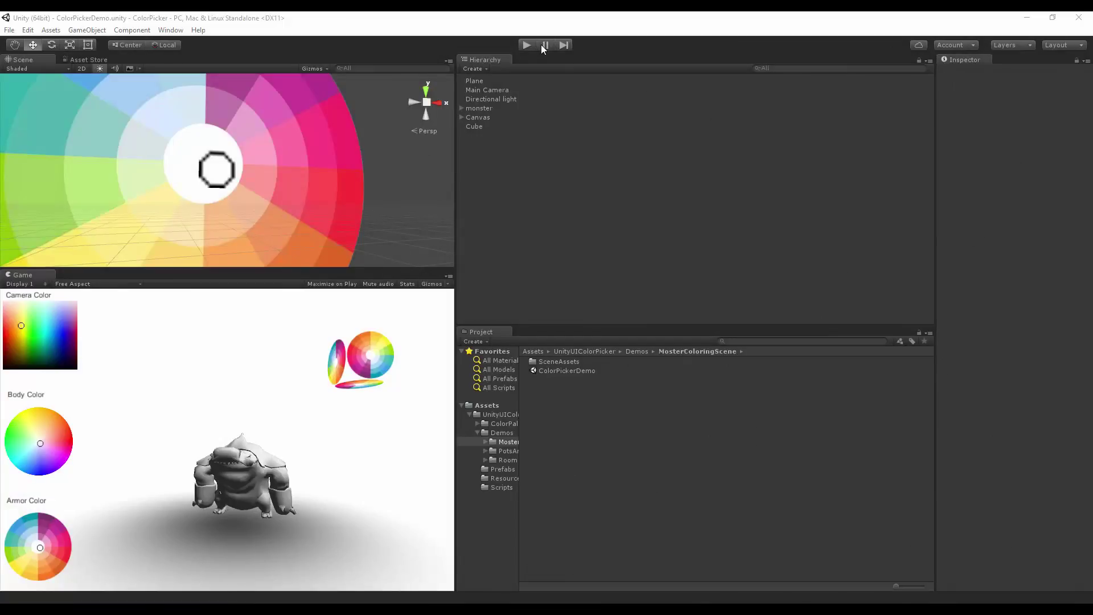
# - Select the Canvas to view its Scale With Screen Size scaler at 800×600
pyautogui.click(497, 120)
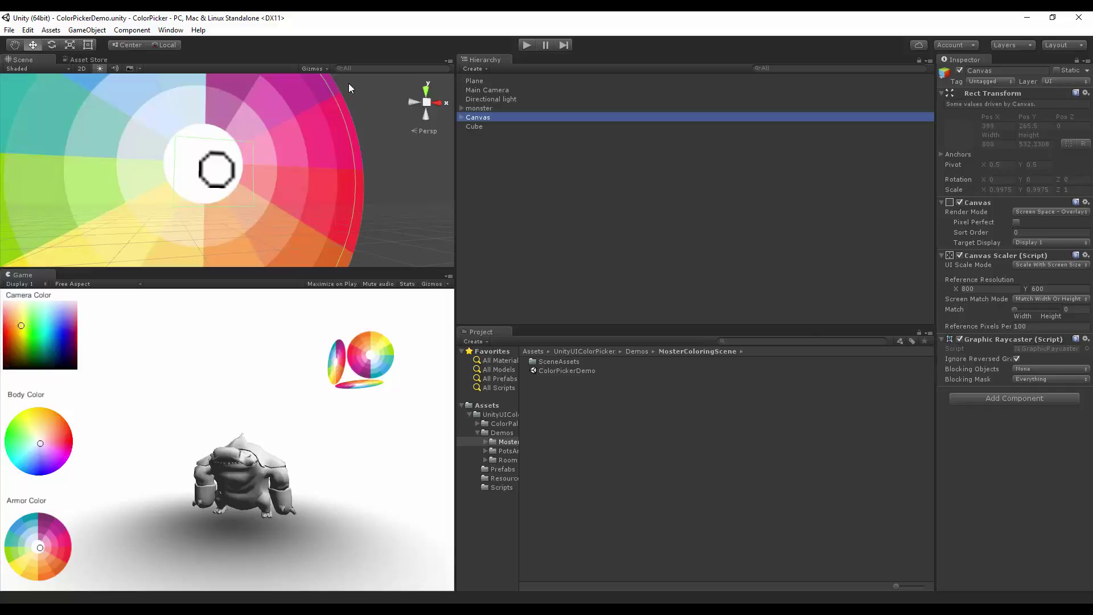
# - In Play mode, try new camera and body colours, then widen and heighten the Game view
pyautogui.click(532, 43)
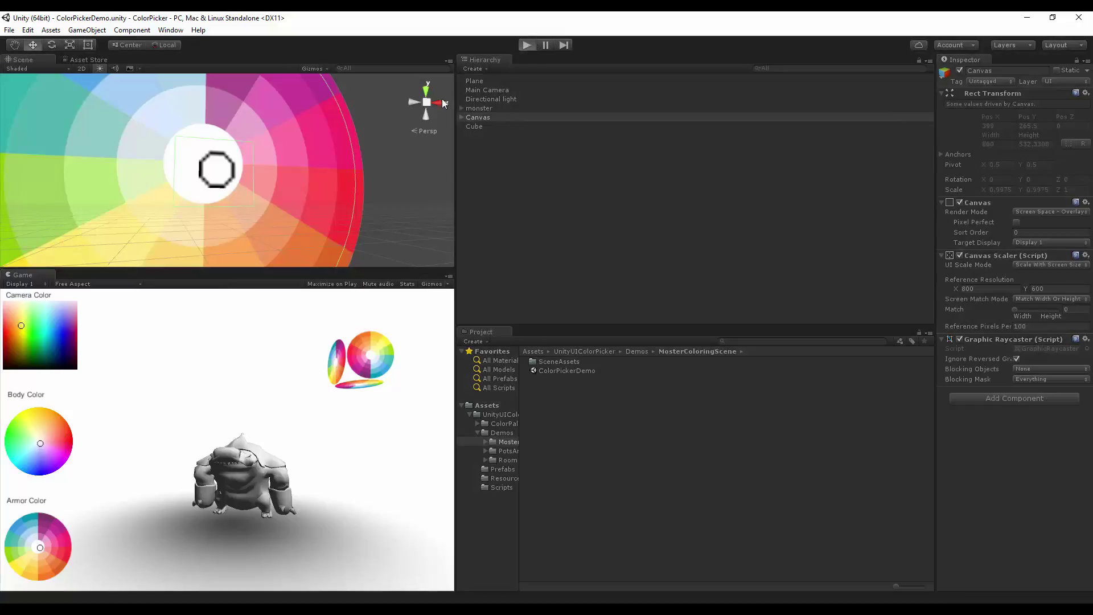
pyautogui.moveTo(30, 330)
pyautogui.mouseDown()
pyautogui.moveTo(64, 371)
pyautogui.moveTo(86, 339)
pyautogui.moveTo(34, 302)
pyautogui.moveTo(13, 382)
pyautogui.moveTo(47, 326)
pyautogui.moveTo(81, 383)
pyautogui.moveTo(52, 328)
pyautogui.mouseUp()
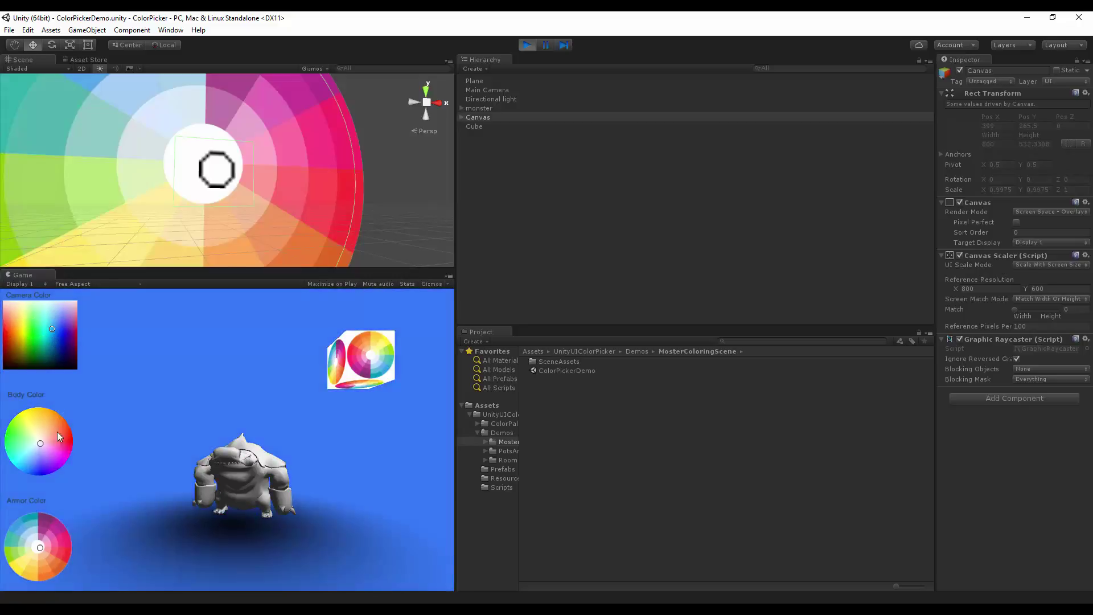
pyautogui.moveTo(39, 446)
pyautogui.mouseDown()
pyautogui.moveTo(59, 439)
pyautogui.moveTo(30, 403)
pyautogui.moveTo(23, 439)
pyautogui.moveTo(38, 428)
pyautogui.mouseUp()
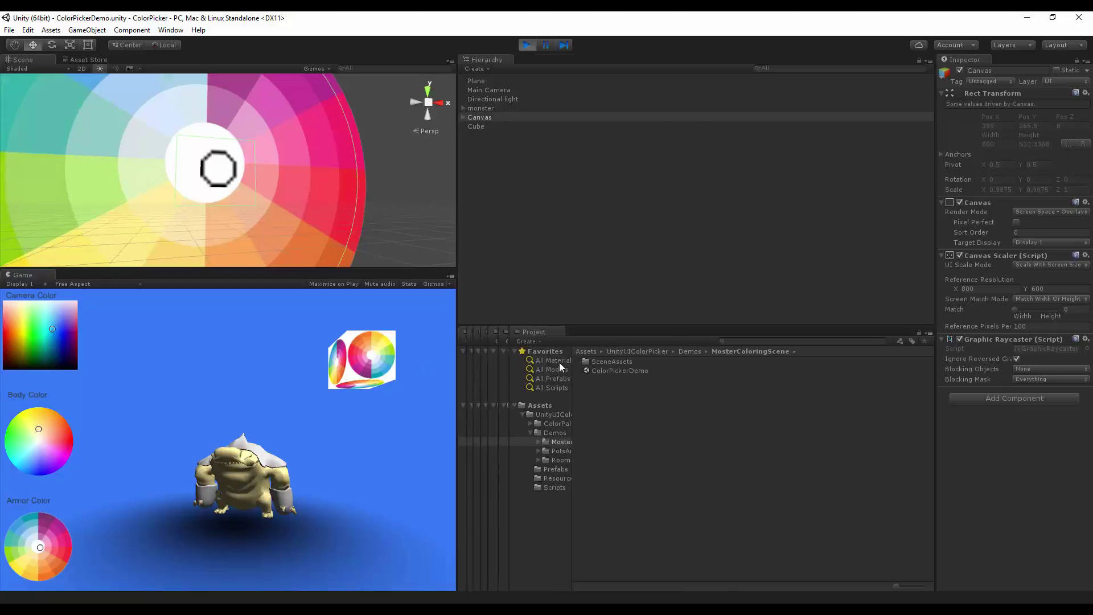
pyautogui.moveTo(455, 363); pyautogui.dragTo(627, 364)
pyautogui.moveTo(307, 265); pyautogui.dragTo(328, 188)
# - Set the monster's body to pale pink and the background to dark navy
pyautogui.click(55, 381)
pyautogui.moveTo(56, 383)
pyautogui.mouseDown()
pyautogui.moveTo(86, 425)
pyautogui.moveTo(105, 362)
pyautogui.moveTo(64, 401)
pyautogui.mouseUp()
pyautogui.moveTo(68, 292)
pyautogui.mouseDown()
pyautogui.moveTo(56, 316)
pyautogui.moveTo(10, 254)
pyautogui.moveTo(82, 293)
pyautogui.mouseUp()
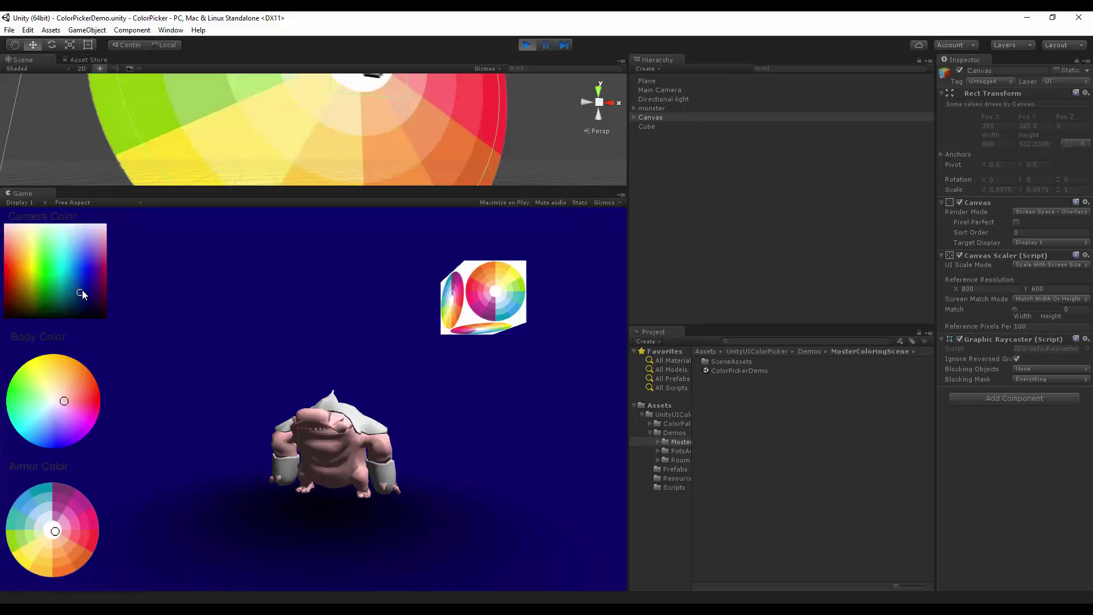